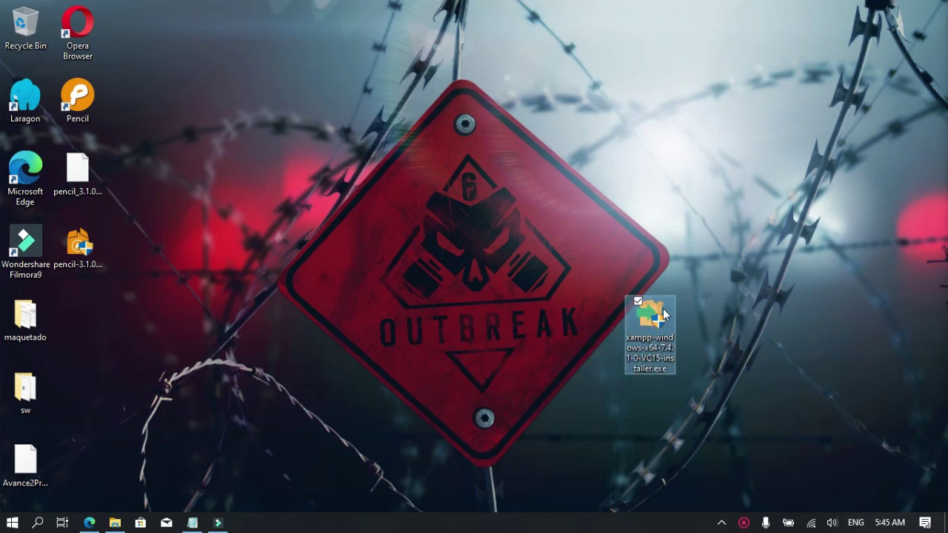
# Step: Launch the xampp-windows-x64-7.4.1-0-VC15 installer from the desktop and acknowledge the User Account Control warning
pyautogui.click(553, 244)
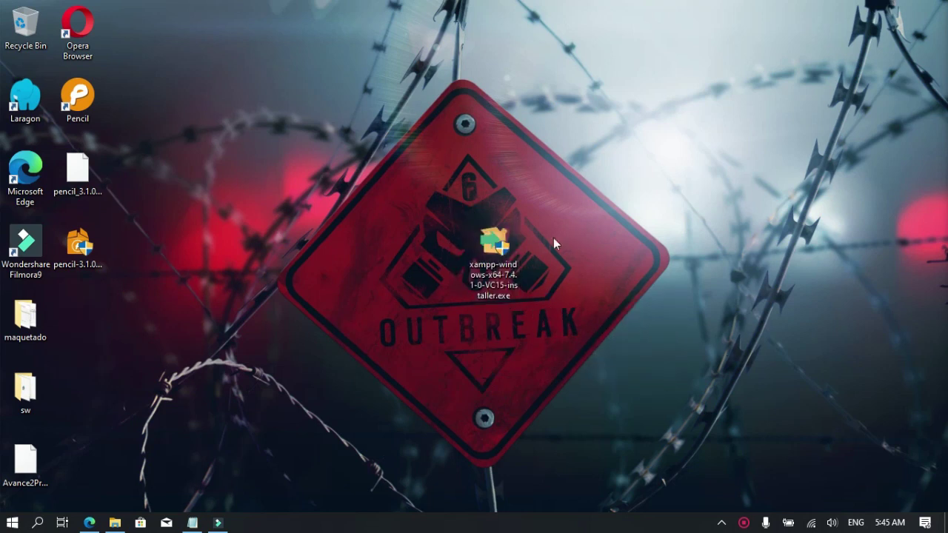
pyautogui.doubleClick(501, 246)
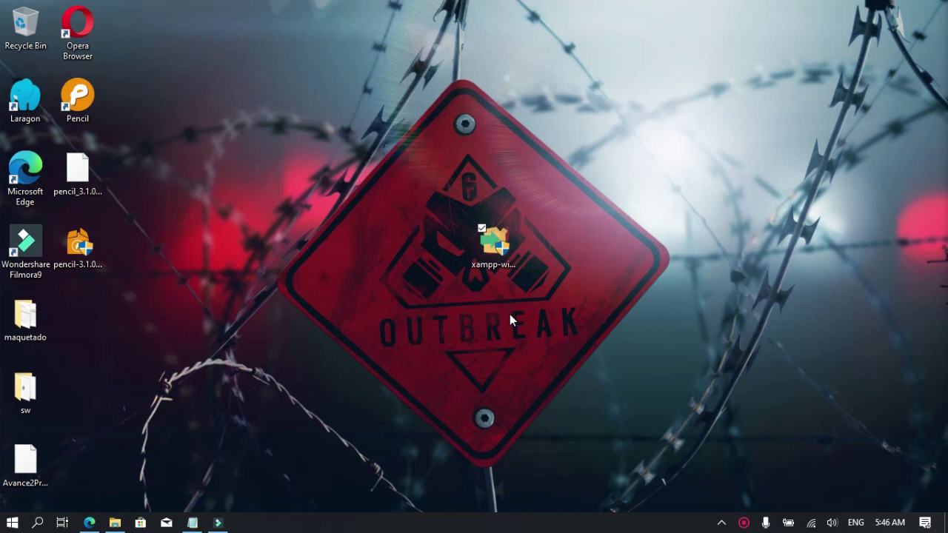
pyautogui.click(497, 278)
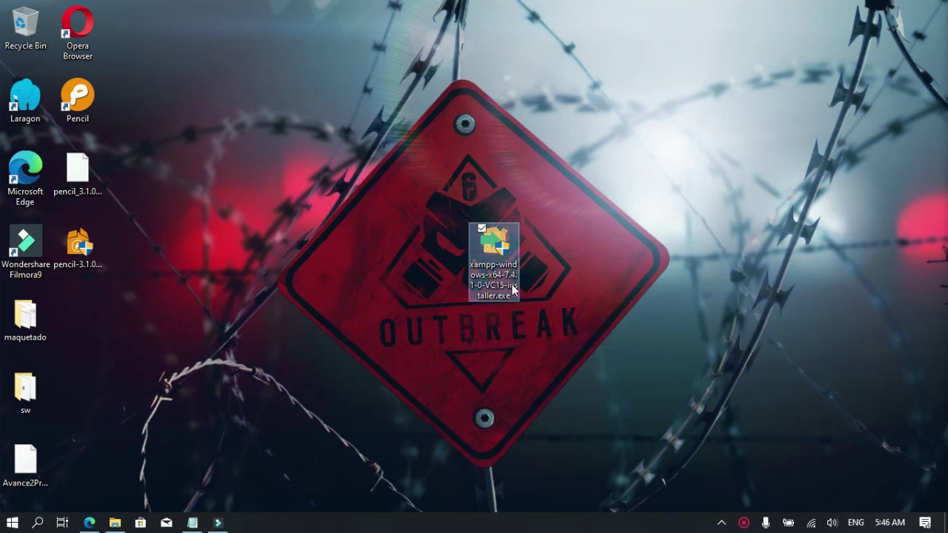
pyautogui.doubleClick(495, 279)
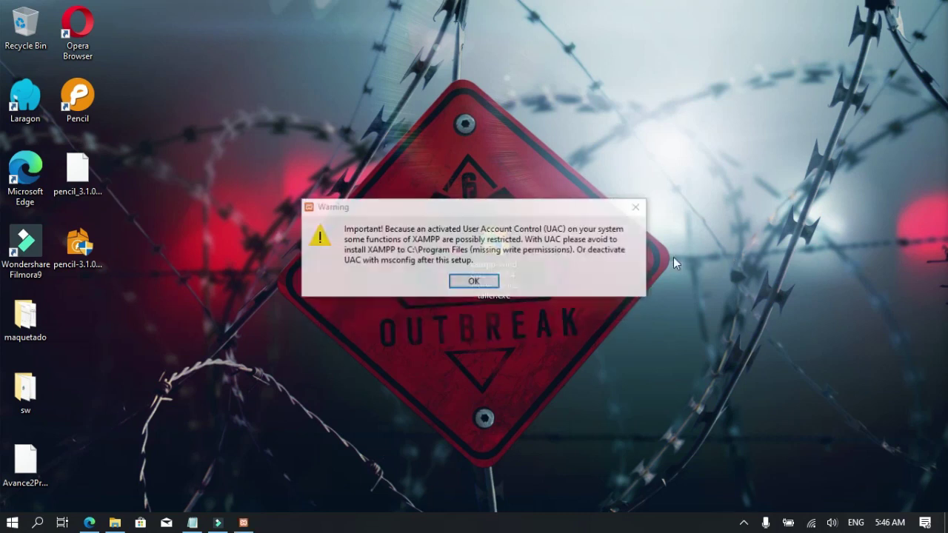
pyautogui.click(478, 278)
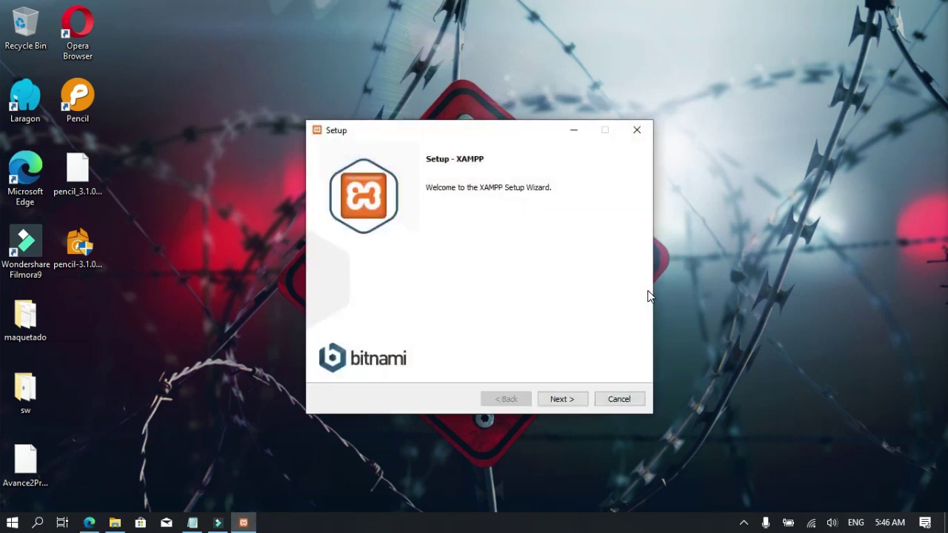
# Step: Start installing XAMPP with all components into C:\xampp, leaving the option to learn more about Bitnami unchecked
pyautogui.moveTo(534, 134); pyautogui.dragTo(386, 121)
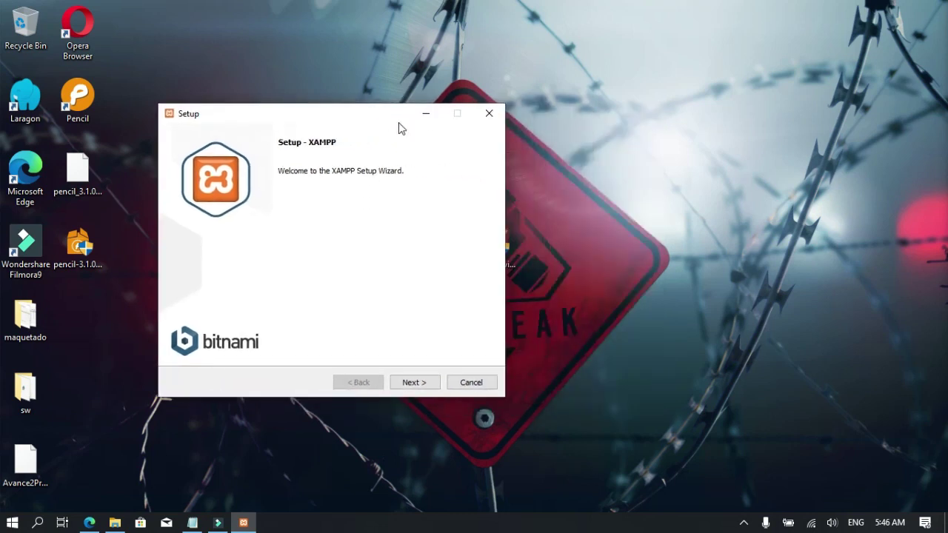
pyautogui.click(414, 386)
pyautogui.moveTo(376, 120); pyautogui.dragTo(466, 134)
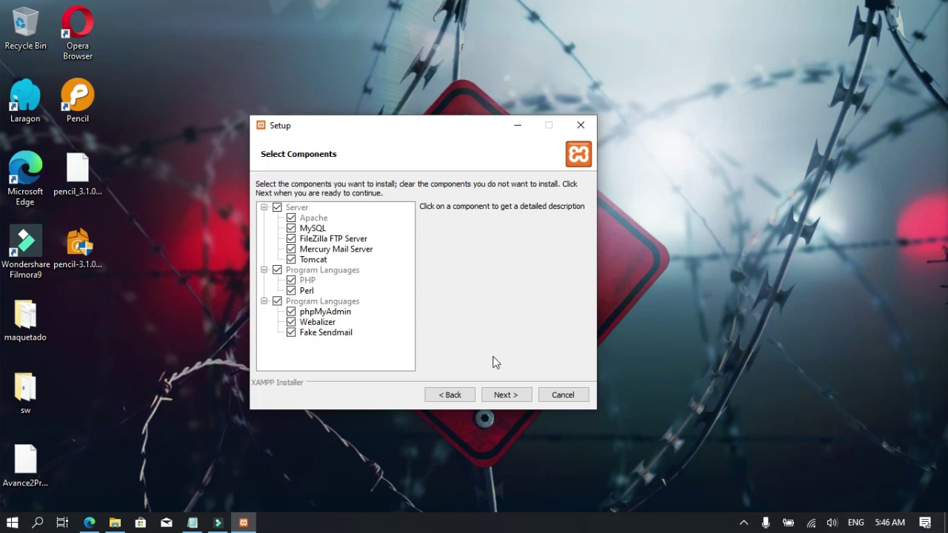
pyautogui.click(502, 397)
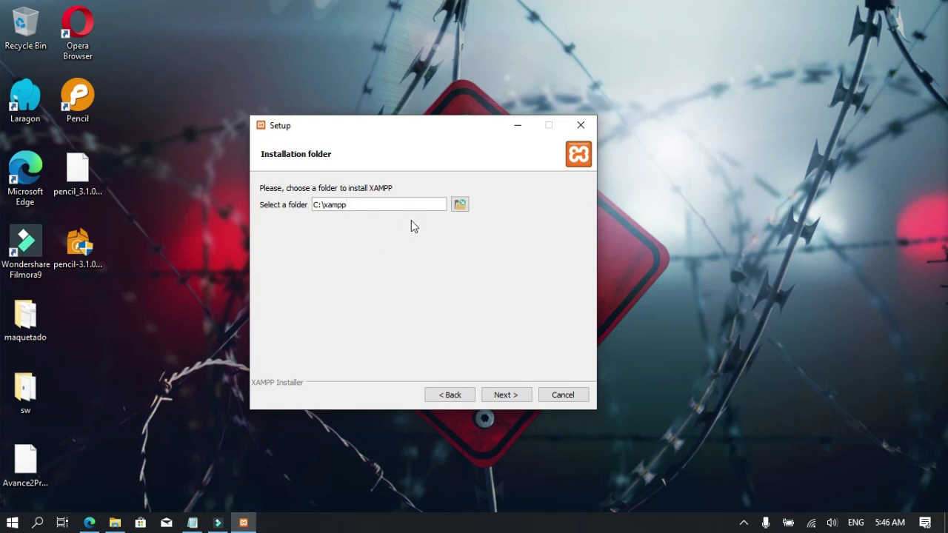
pyautogui.click(507, 394)
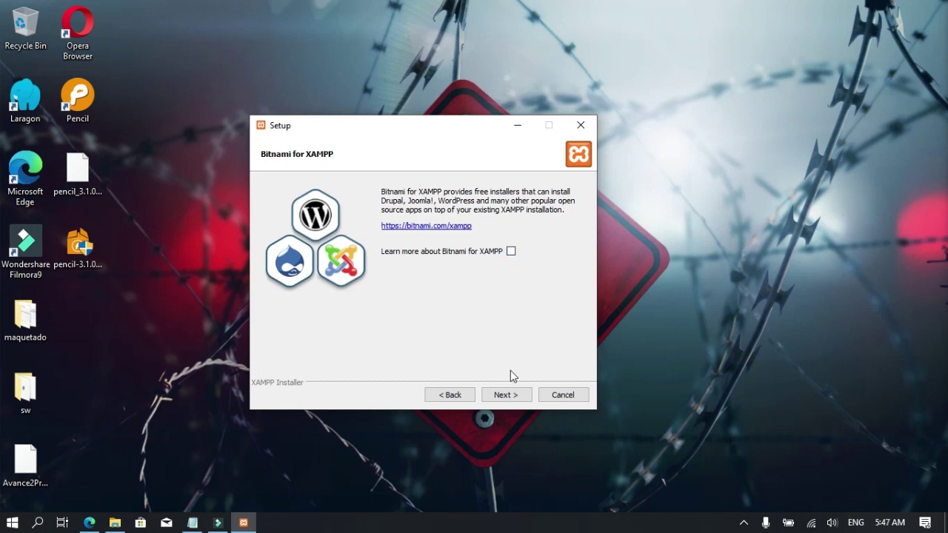
pyautogui.click(508, 394)
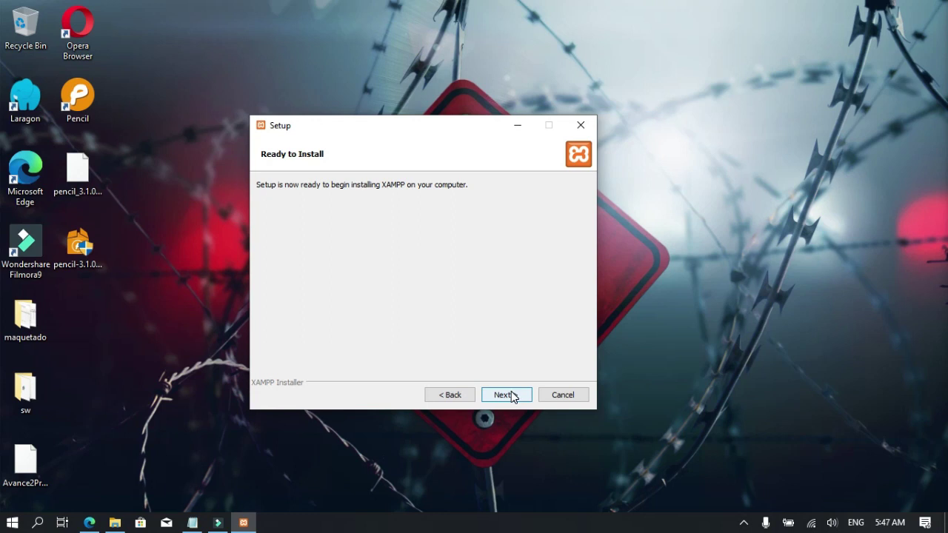
pyautogui.click(510, 394)
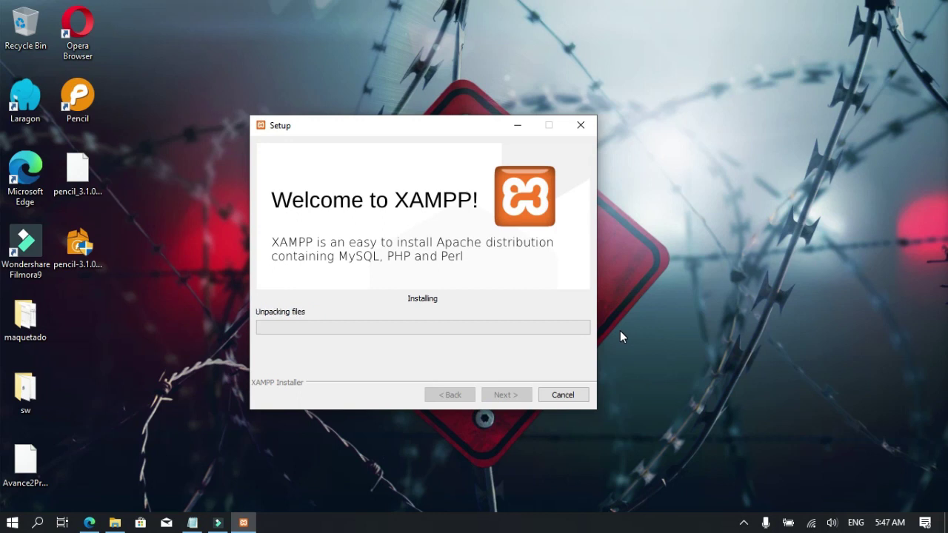
pyautogui.click(743, 521)
pyautogui.rightClick(745, 499)
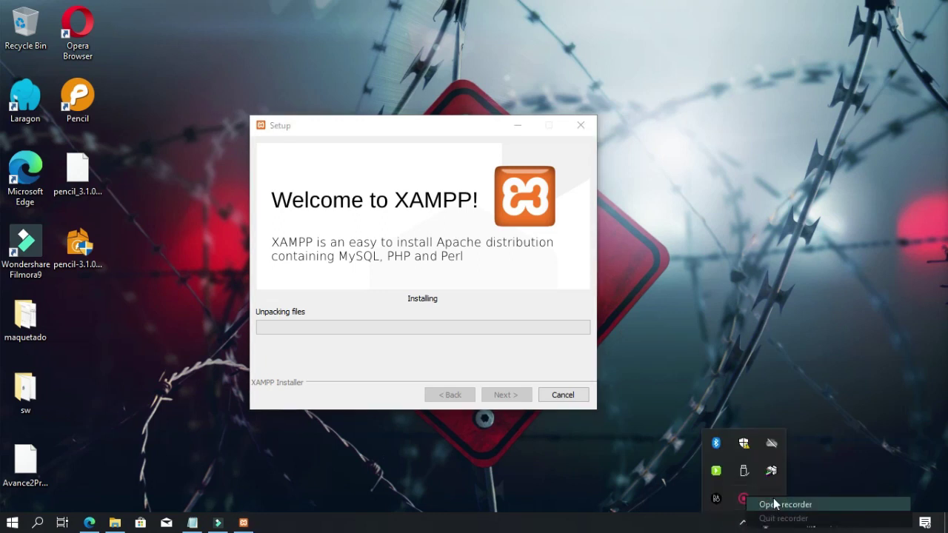
pyautogui.click(774, 505)
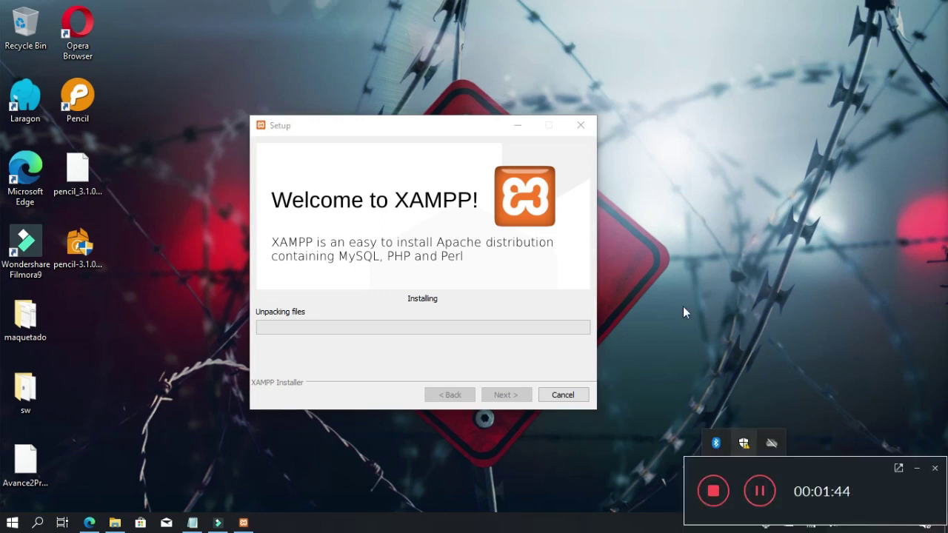
pyautogui.click(757, 492)
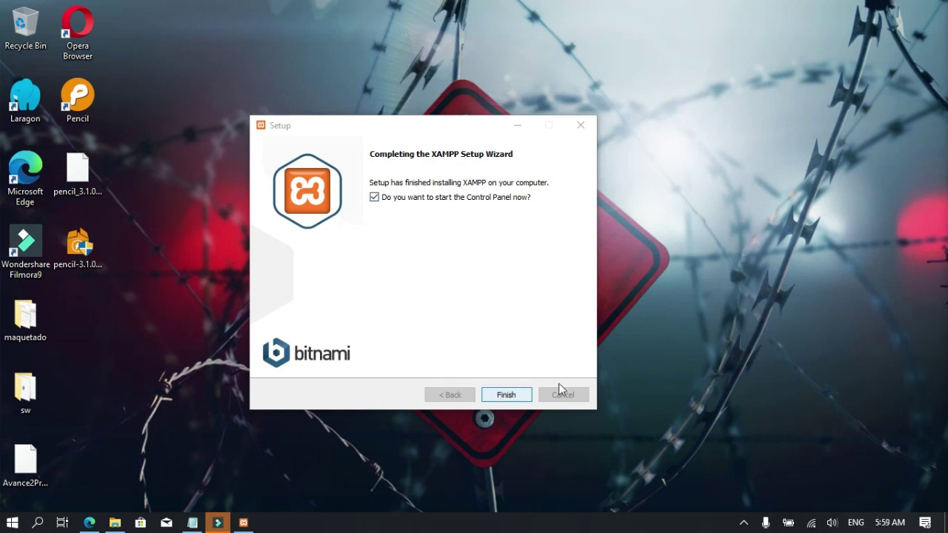
# Step: Finish the XAMPP setup with the Control Panel starting in English, and move the installer file below the Pencil installer on the desktop
pyautogui.click(505, 394)
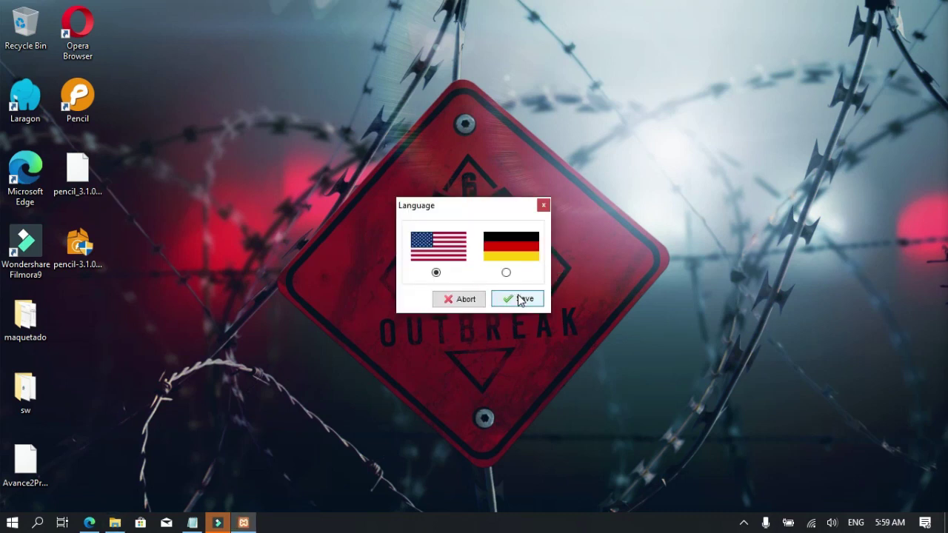
pyautogui.click(522, 300)
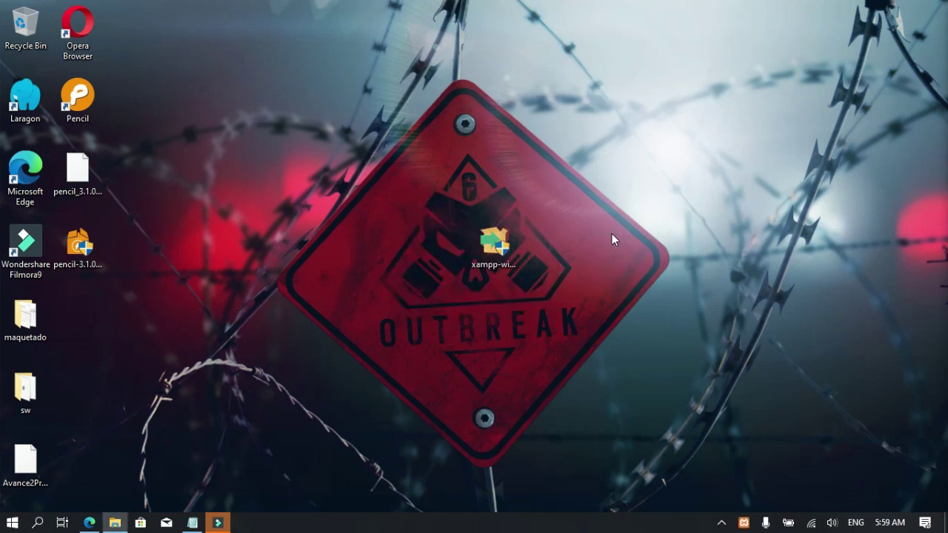
pyautogui.moveTo(421, 272); pyautogui.dragTo(79, 312)
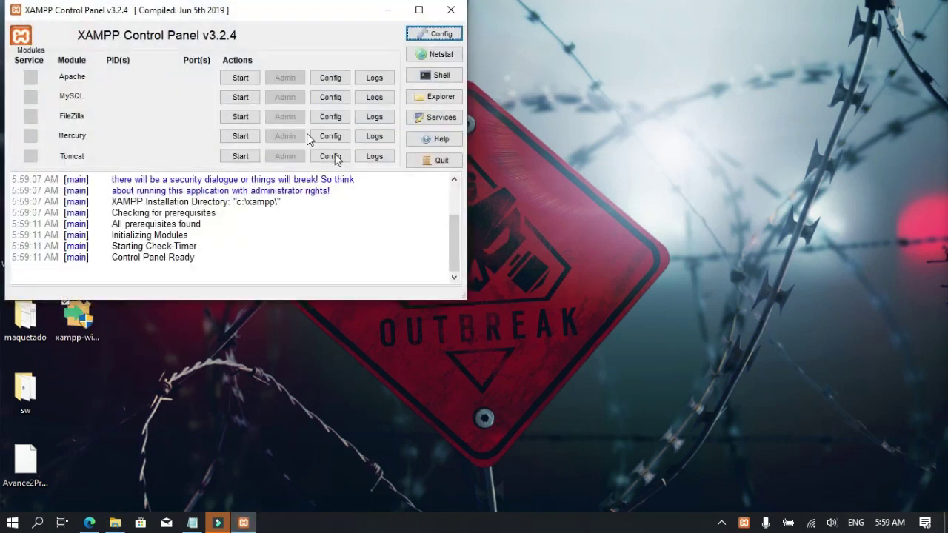
# Step: Start the Apache and MySQL modules and allow mysqld.exe through the firewall on private and public networks
pyautogui.click(238, 83)
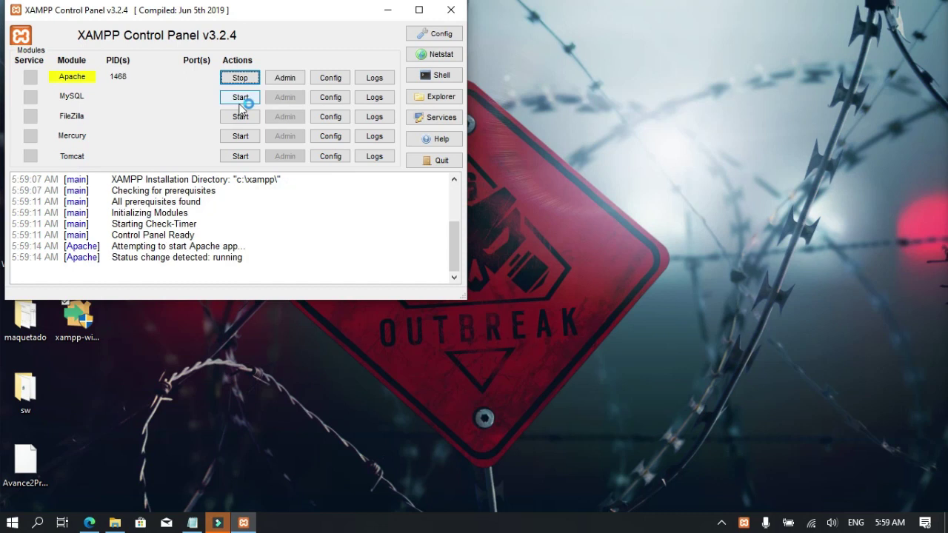
pyautogui.click(244, 97)
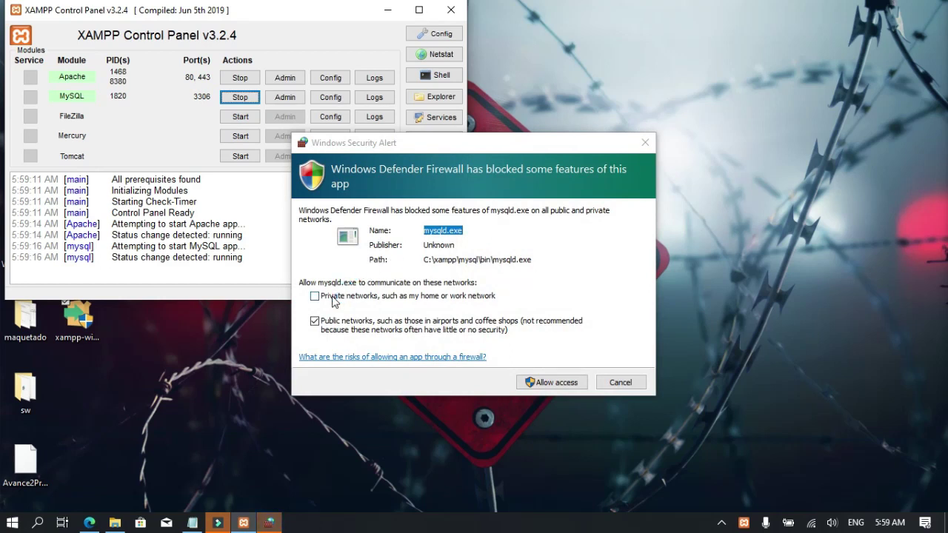
pyautogui.click(370, 298)
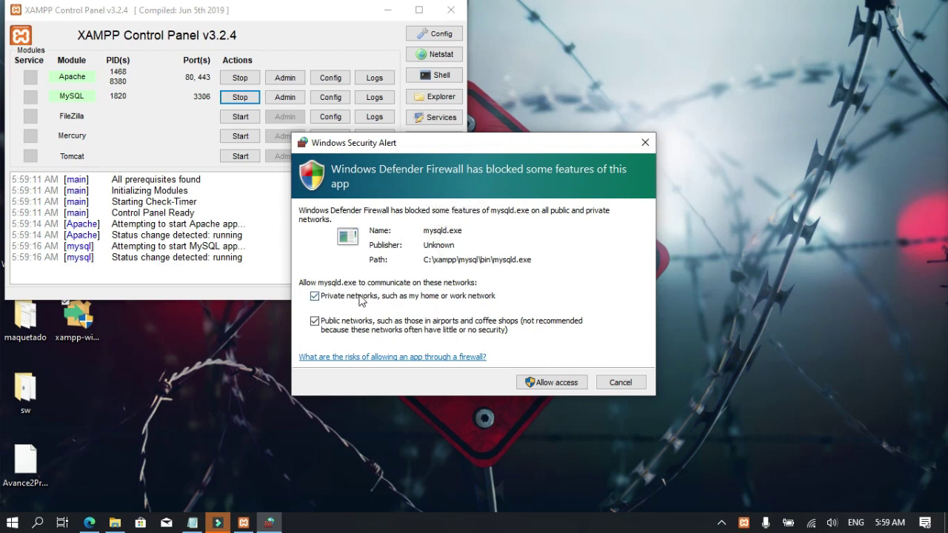
pyautogui.click(315, 296)
pyautogui.click(314, 296)
pyautogui.click(563, 387)
pyautogui.click(701, 265)
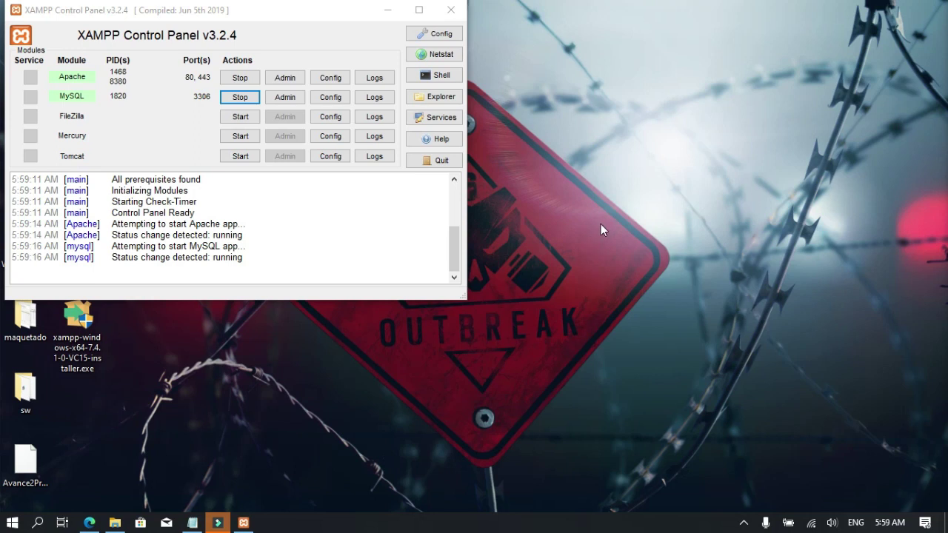
# Step: Run composer in a Windows Command Prompt to check whether it works, and close the prompt window
pyautogui.press('super+r')
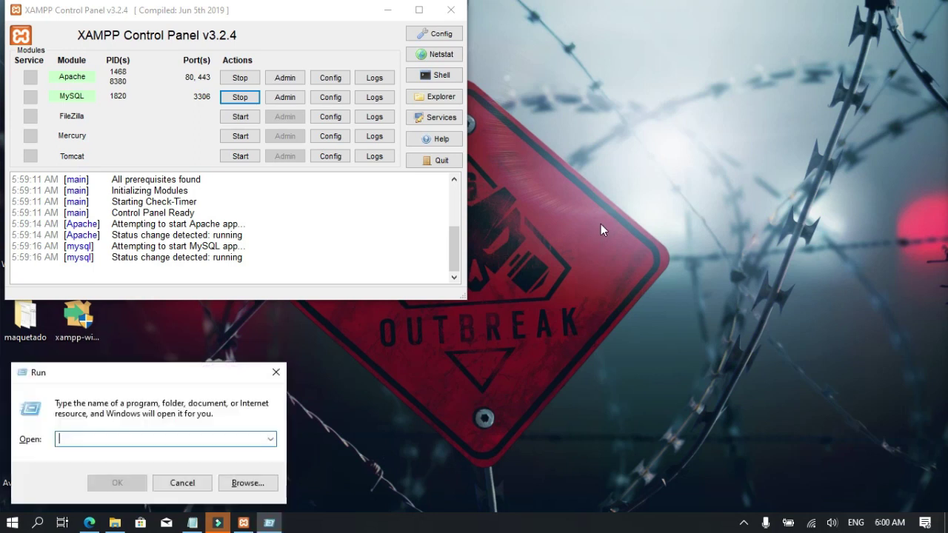
pyautogui.write('cmd')
pyautogui.press('Return')
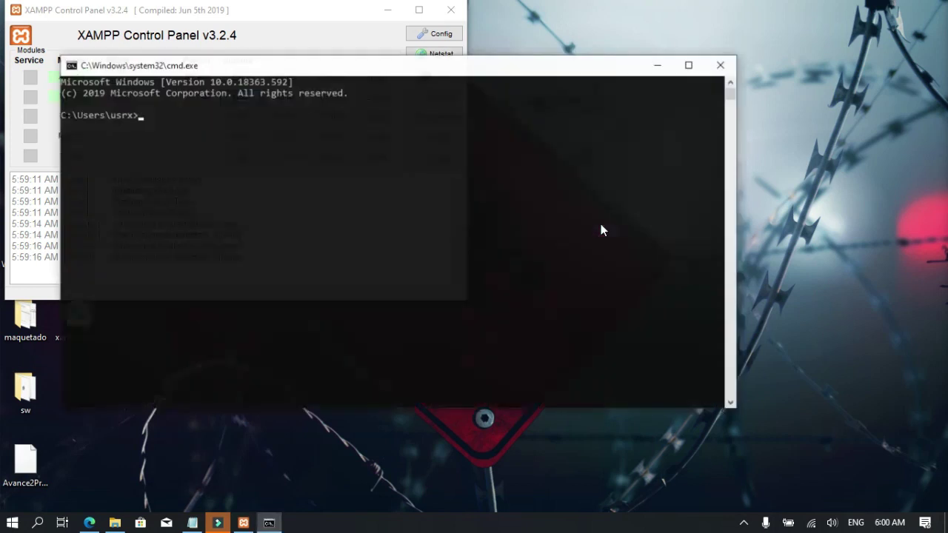
pyautogui.click(393, 160)
pyautogui.write('comp')
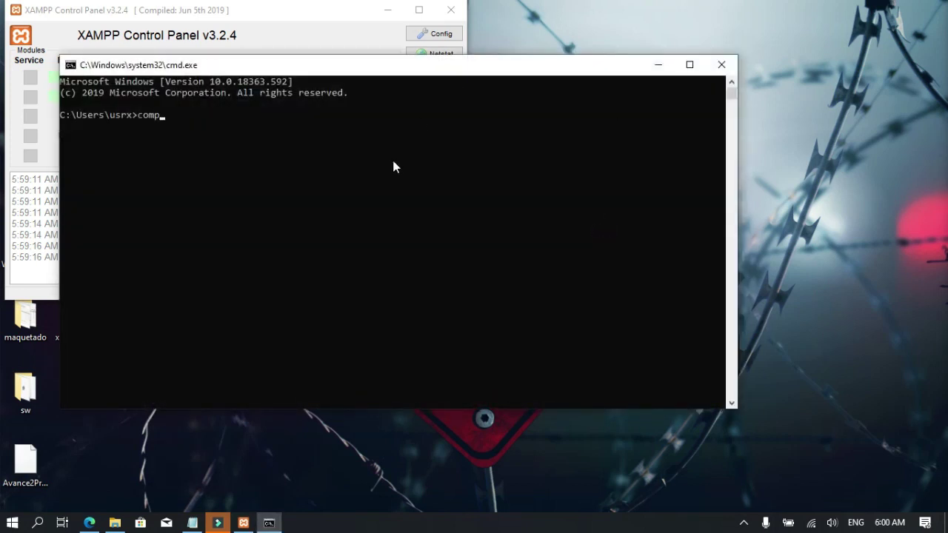
pyautogui.write('oser')
pyautogui.press('Return')
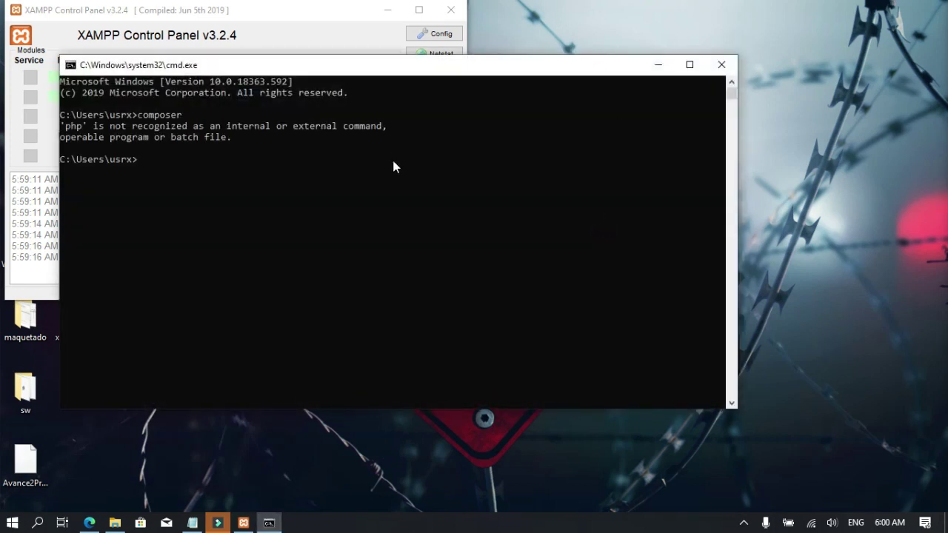
pyautogui.click(323, 203)
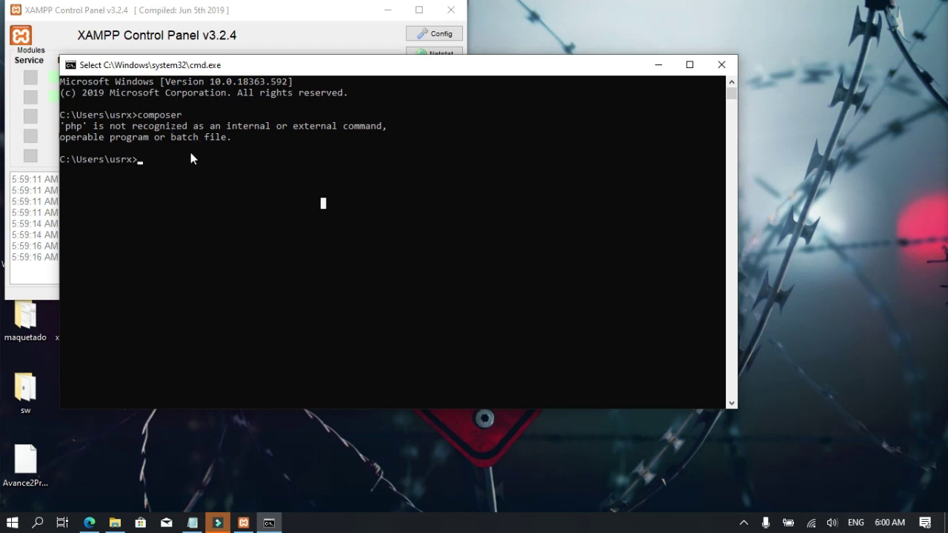
pyautogui.click(345, 149)
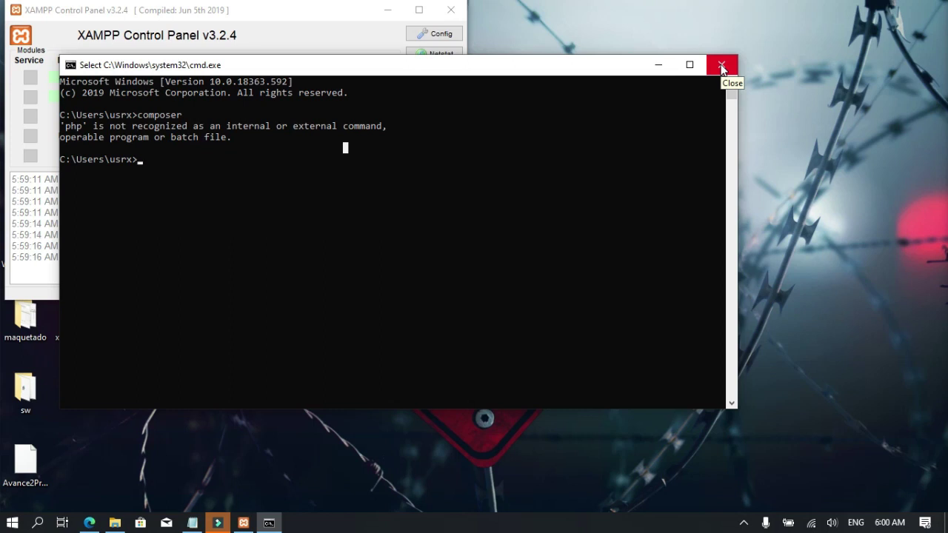
pyautogui.click(722, 66)
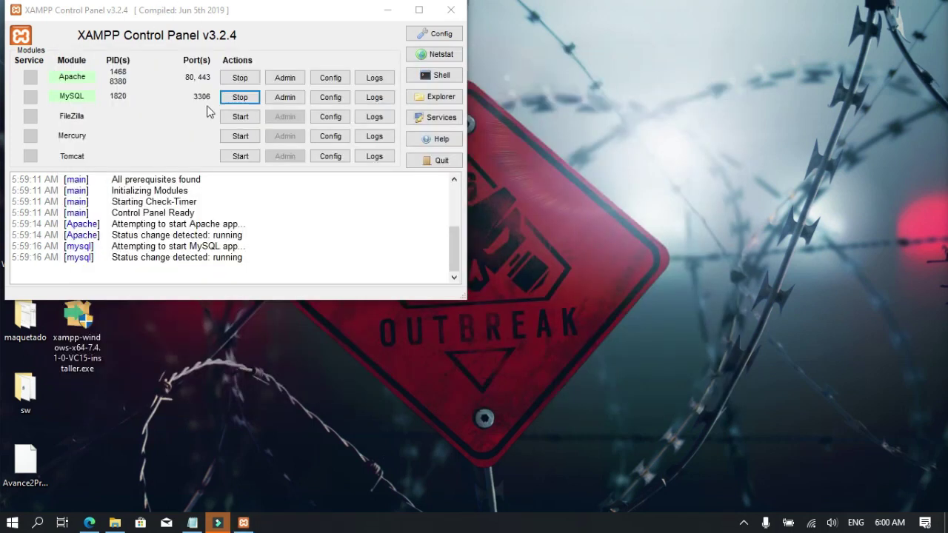
# Step: Move the XAMPP Control Panel clear of the desktop icons and place Composer-Setup.exe below the XAMPP installer
pyautogui.moveTo(78, 319); pyautogui.dragTo(408, 363)
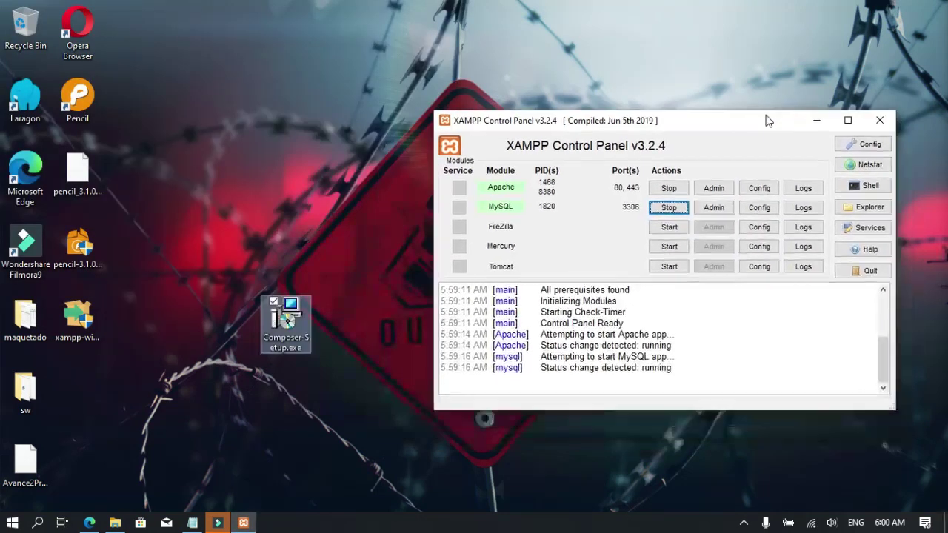
pyautogui.moveTo(768, 121); pyautogui.dragTo(750, 109)
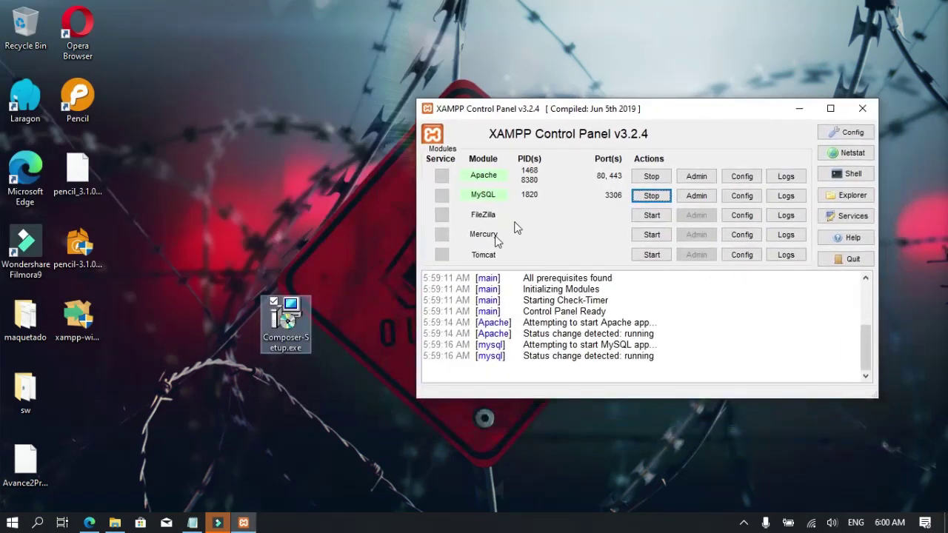
pyautogui.moveTo(307, 316); pyautogui.dragTo(109, 400)
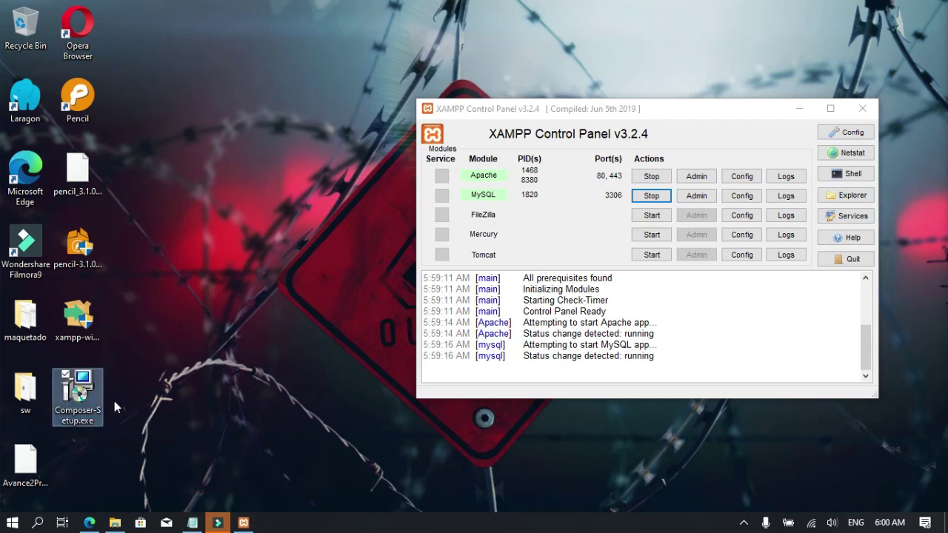
# Step: Install Composer for all users with Developer mode off, using C:\xampp\php\php.exe as the command-line PHP and no proxy
pyautogui.doubleClick(89, 395)
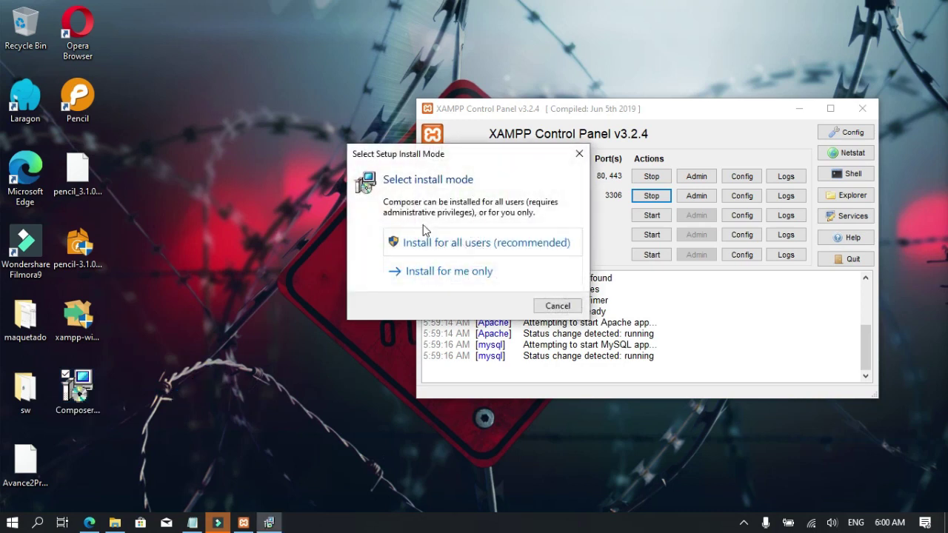
pyautogui.click(452, 252)
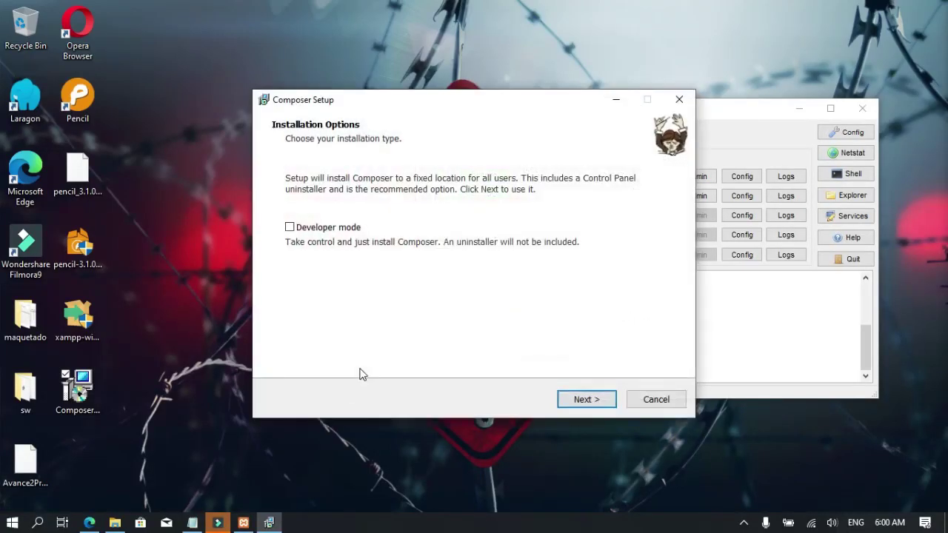
pyautogui.click(590, 399)
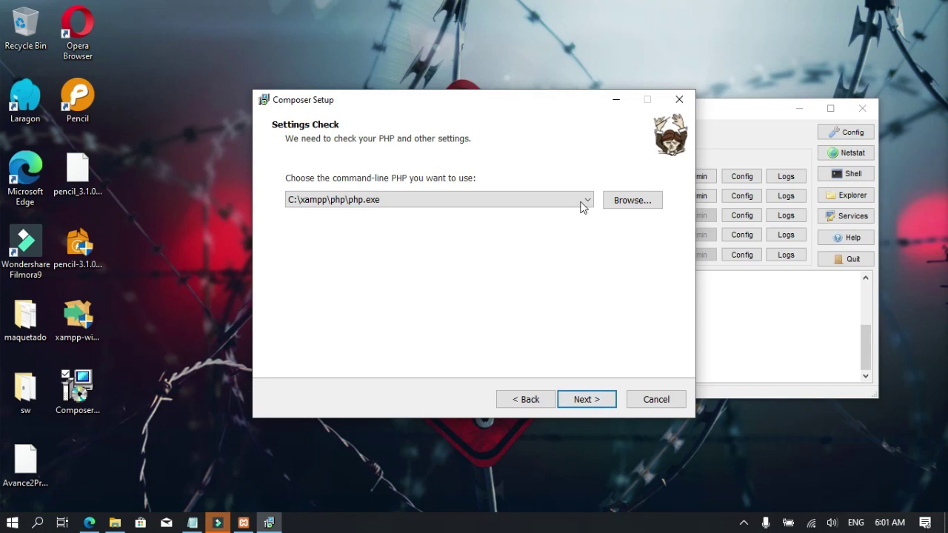
pyautogui.click(586, 400)
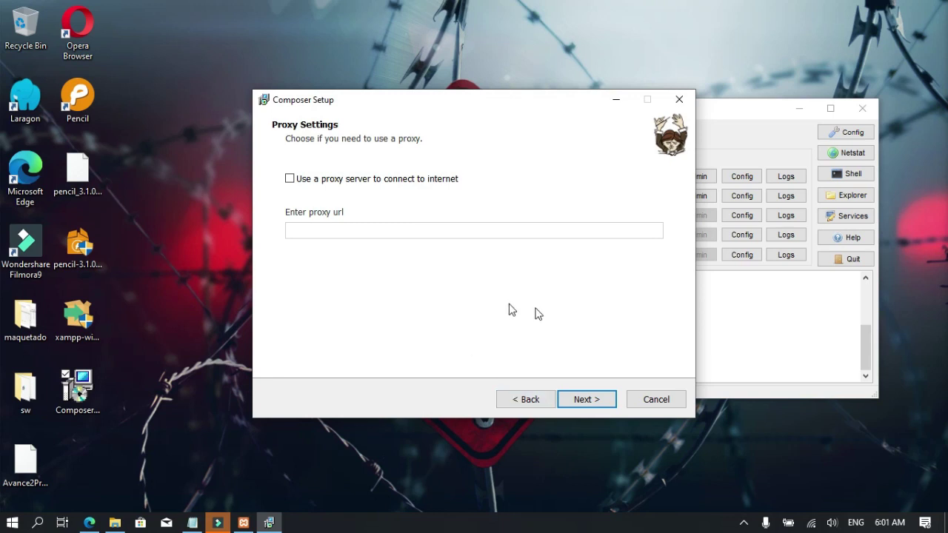
pyautogui.click(589, 400)
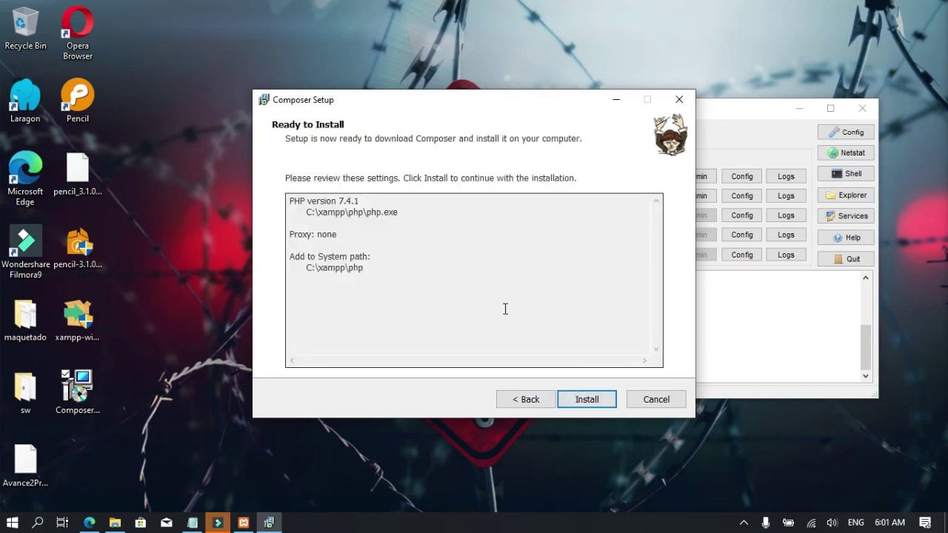
pyautogui.click(589, 401)
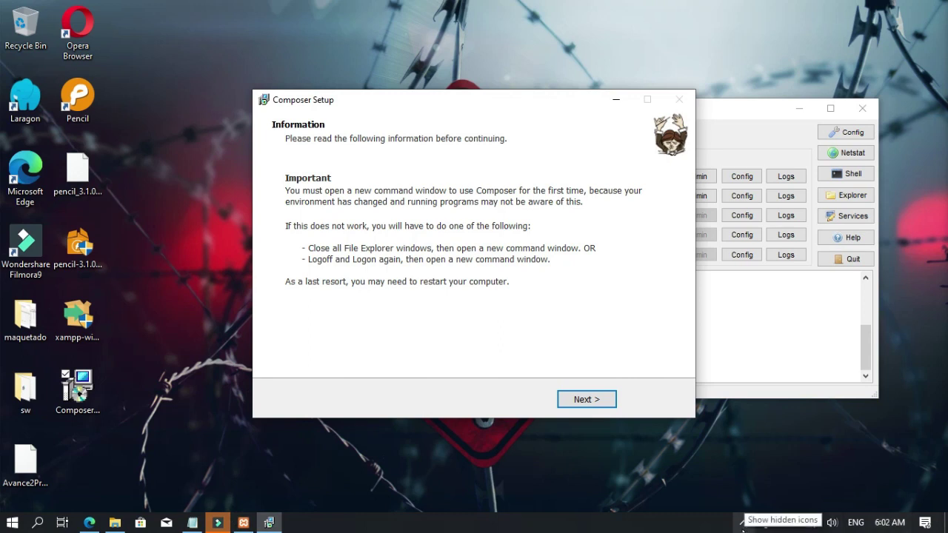
pyautogui.click(742, 521)
pyautogui.rightClick(744, 499)
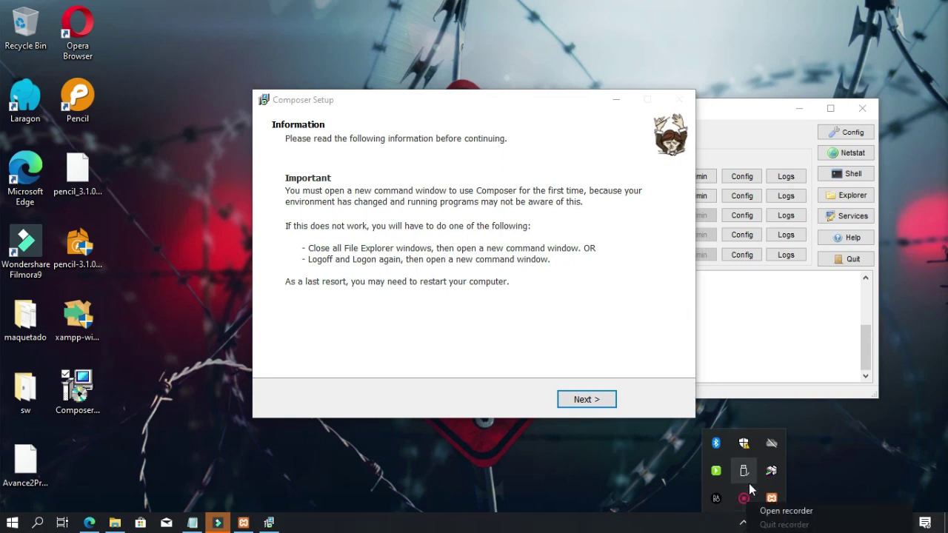
pyautogui.click(785, 510)
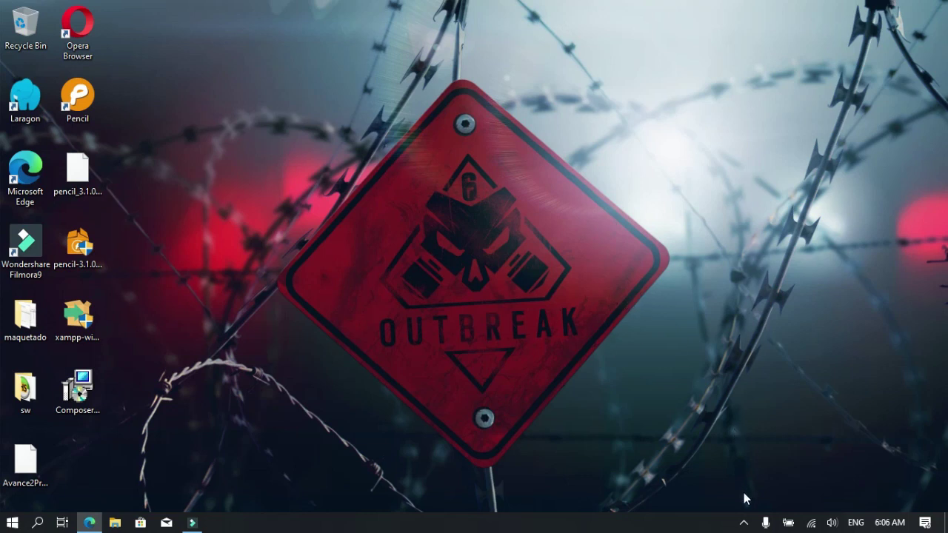
pyautogui.click(739, 517)
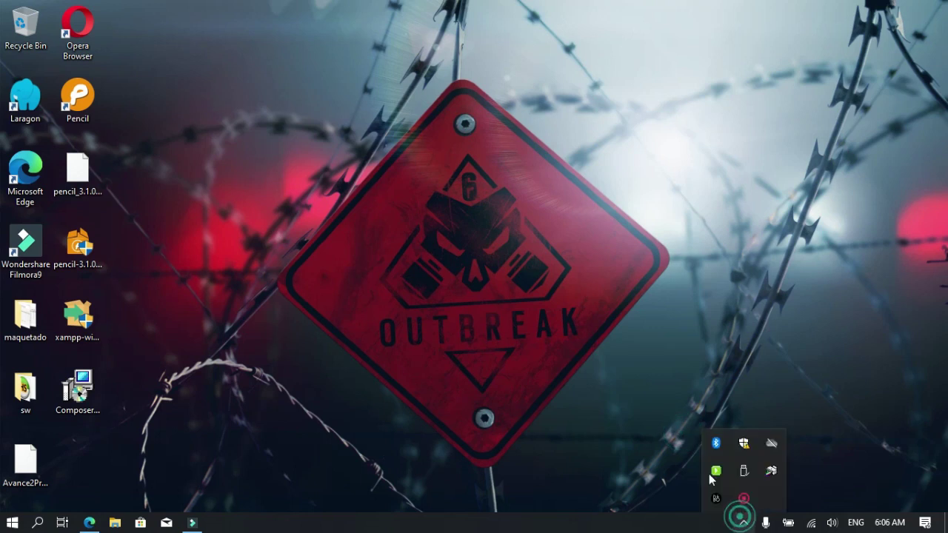
pyautogui.click(562, 344)
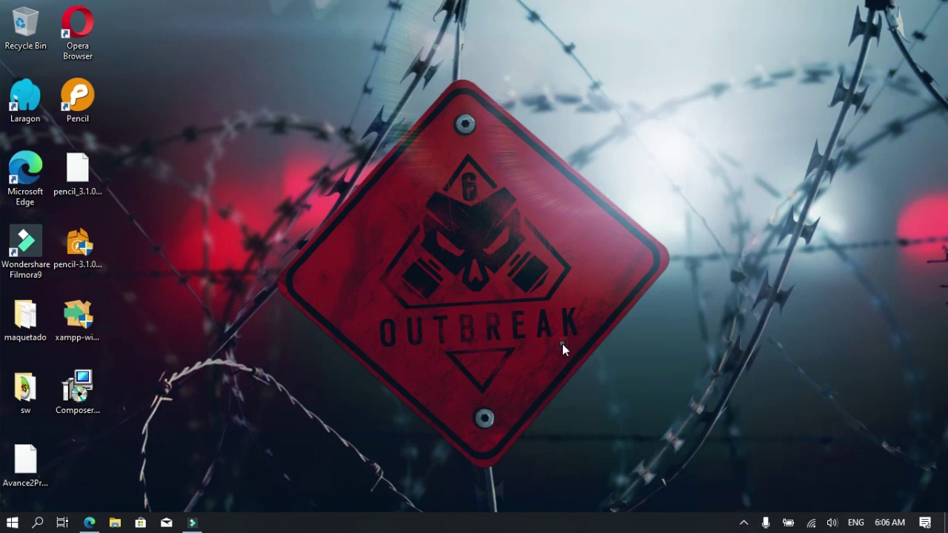
pyautogui.click(444, 244)
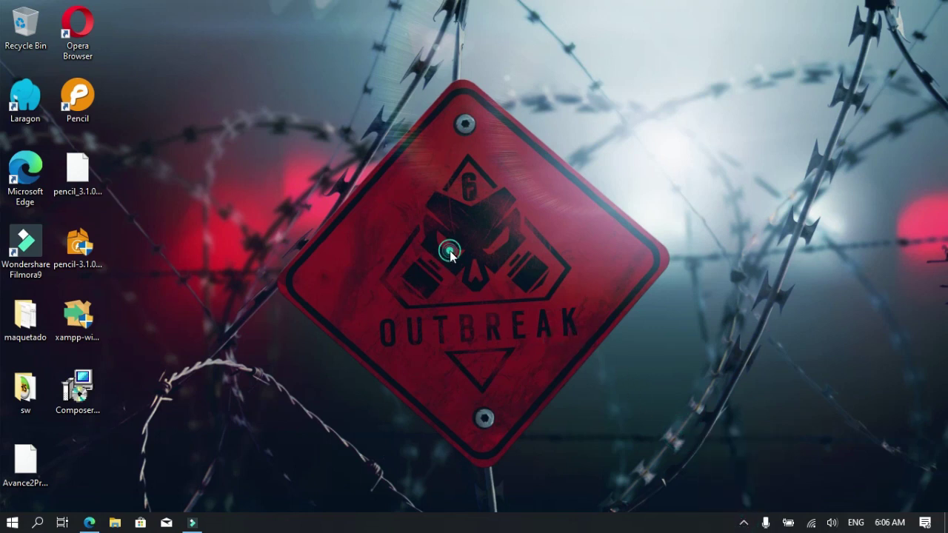
# Step: Look through the list of installed Windows apps for a XAMPP entry
pyautogui.click(12, 523)
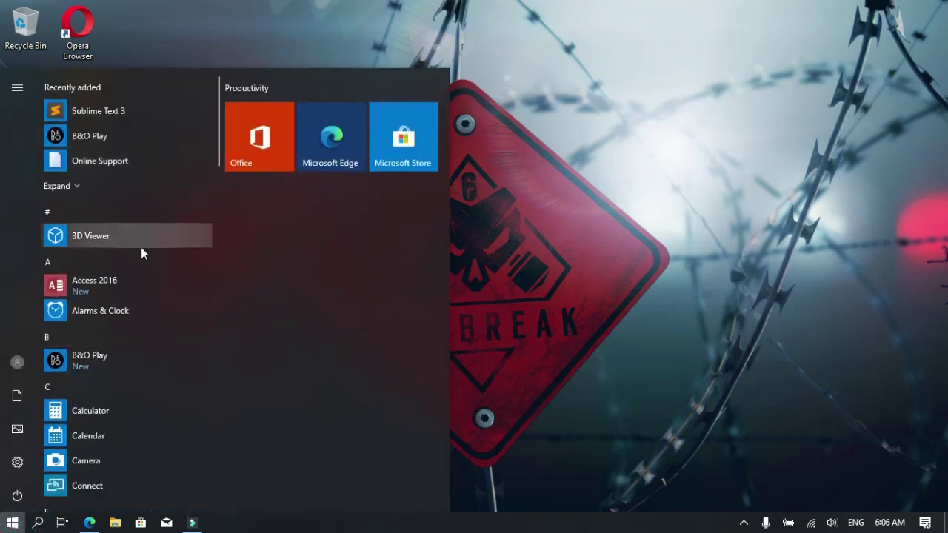
pyautogui.scroll(-20, 118, 355)
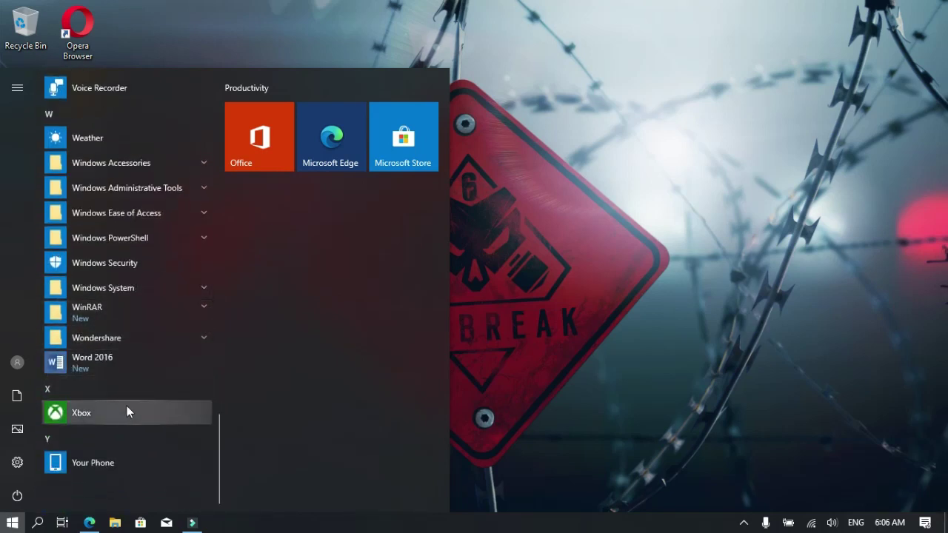
pyautogui.scroll(1, 127, 356)
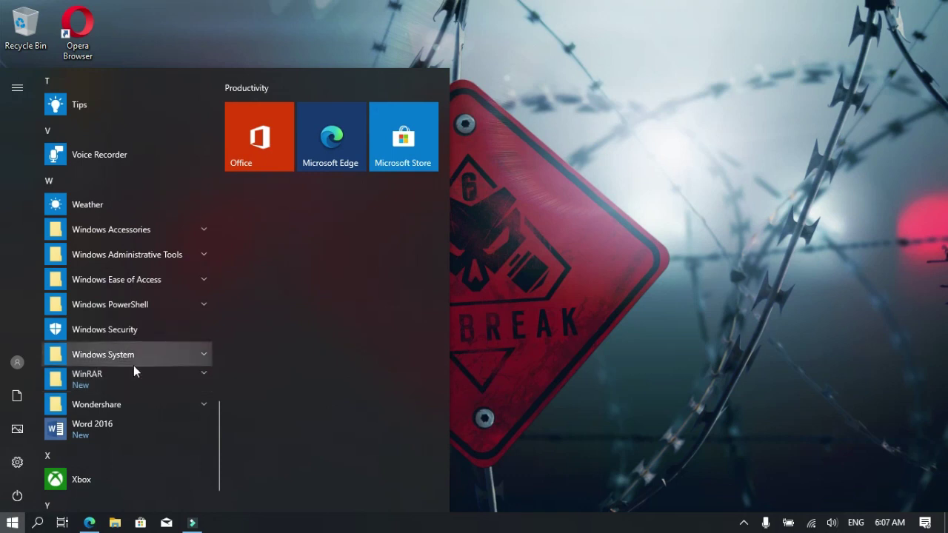
pyautogui.scroll(8, 133, 366)
pyautogui.scroll(10, 133, 366)
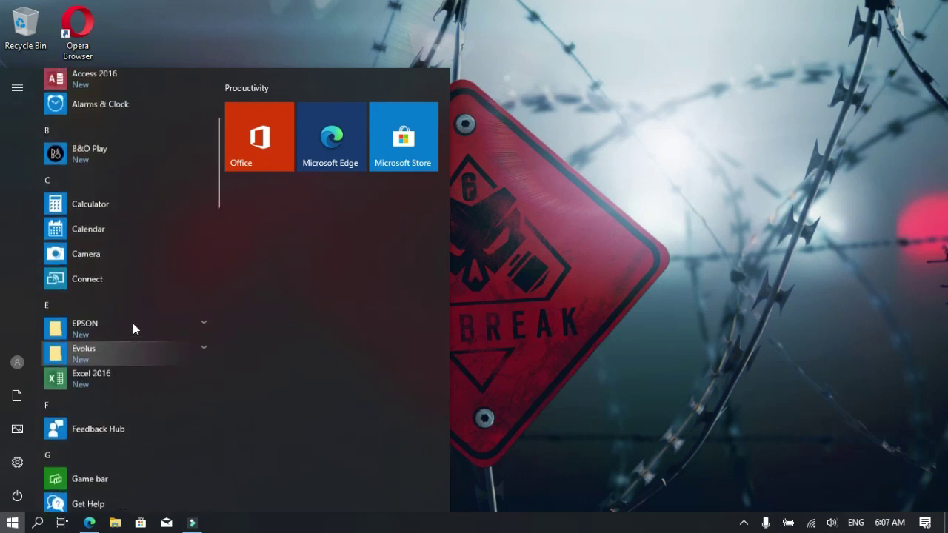
pyautogui.scroll(3, 122, 328)
pyautogui.click(414, 270)
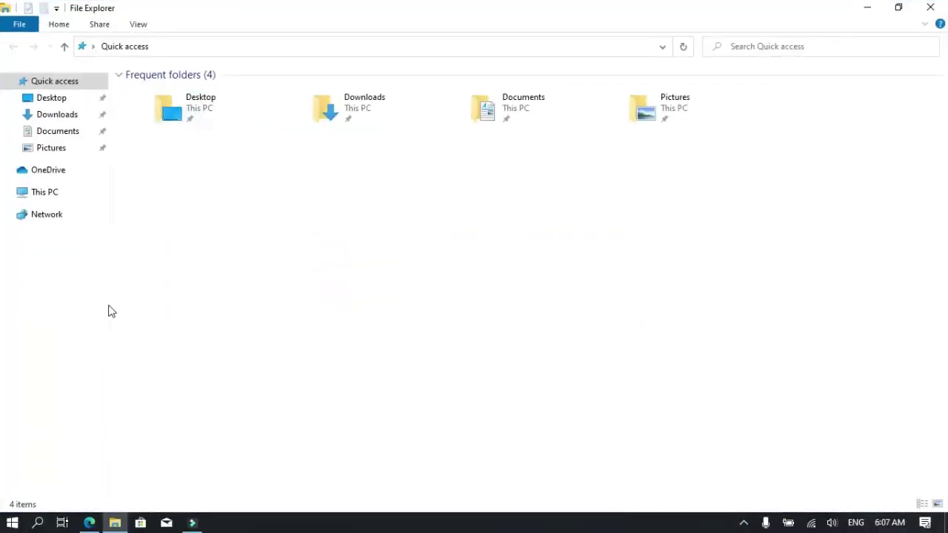
# Step: Launch xampp-control.exe from the xampp folder on Local Disk (C:) and minimize the File Explorer window
pyautogui.click(44, 192)
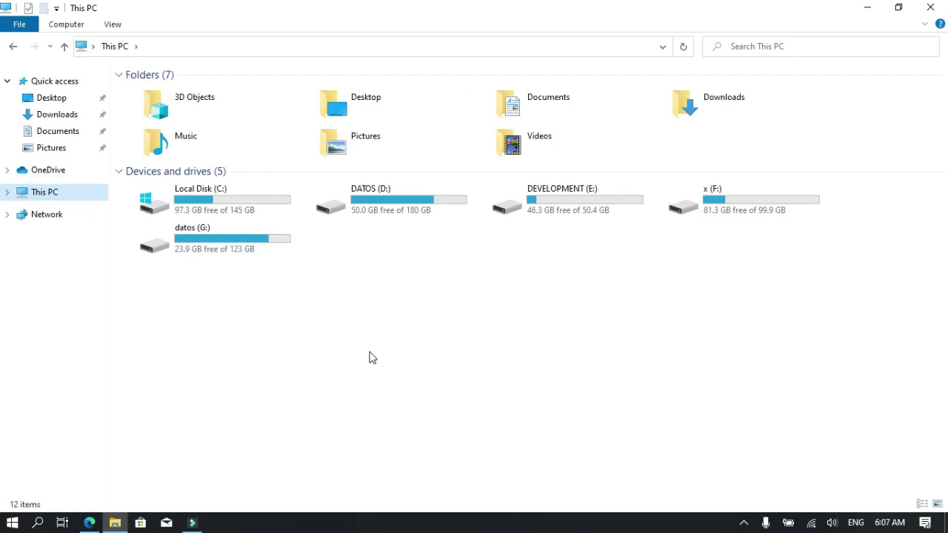
pyautogui.doubleClick(206, 209)
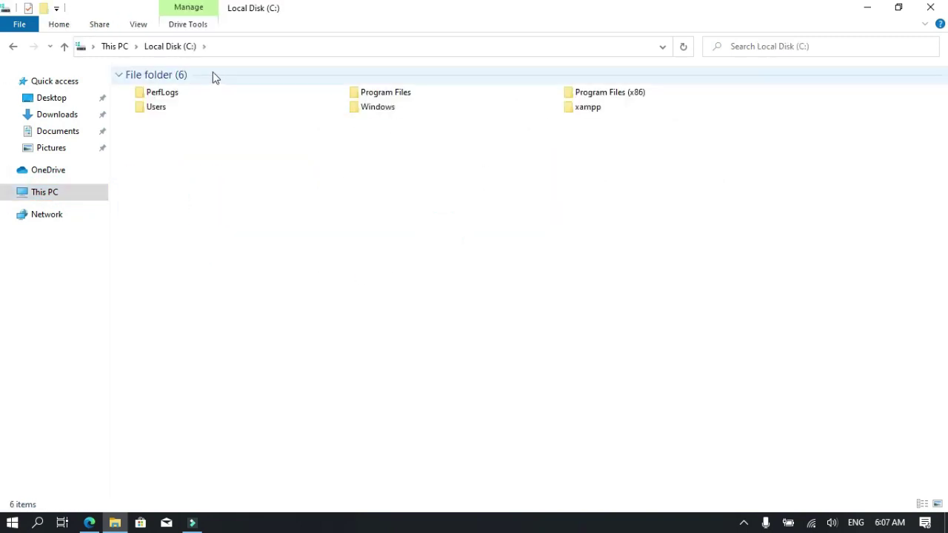
pyautogui.doubleClick(589, 108)
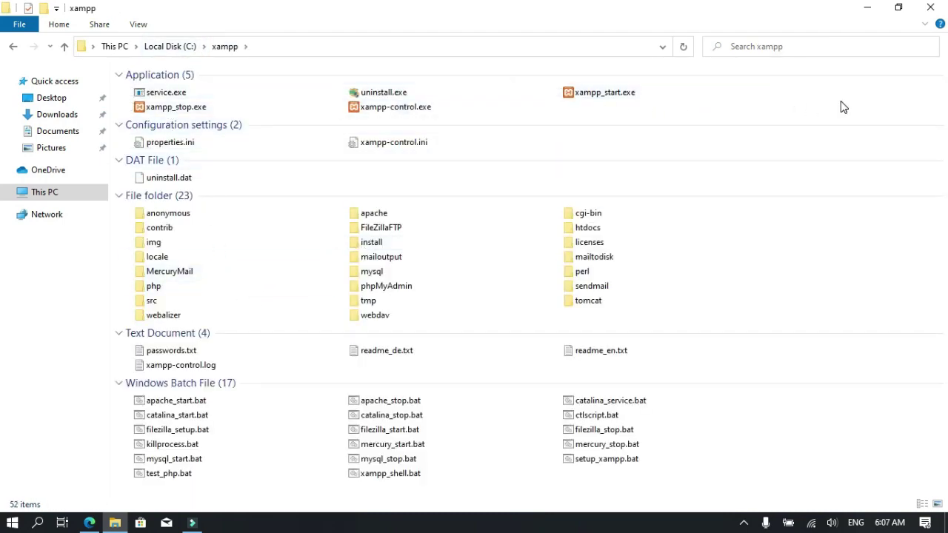
pyautogui.doubleClick(392, 112)
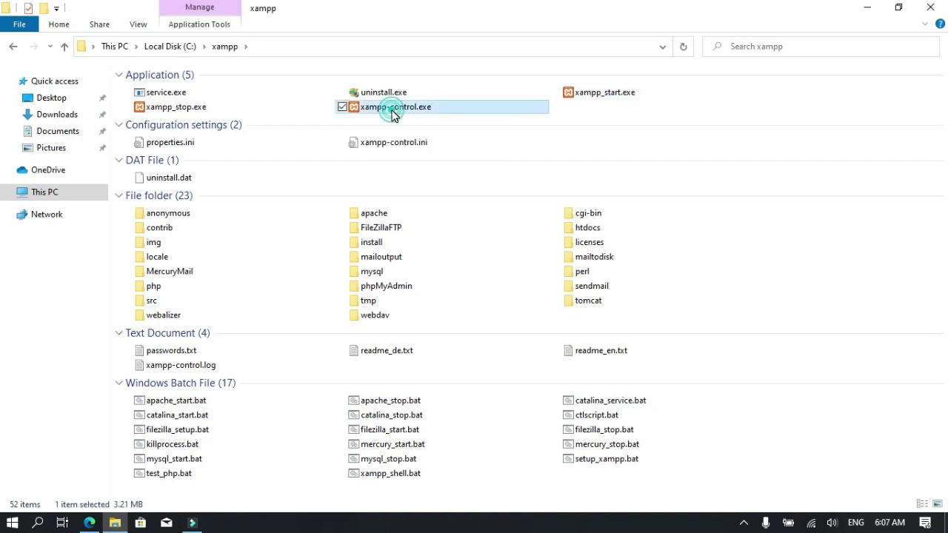
pyautogui.click(868, 9)
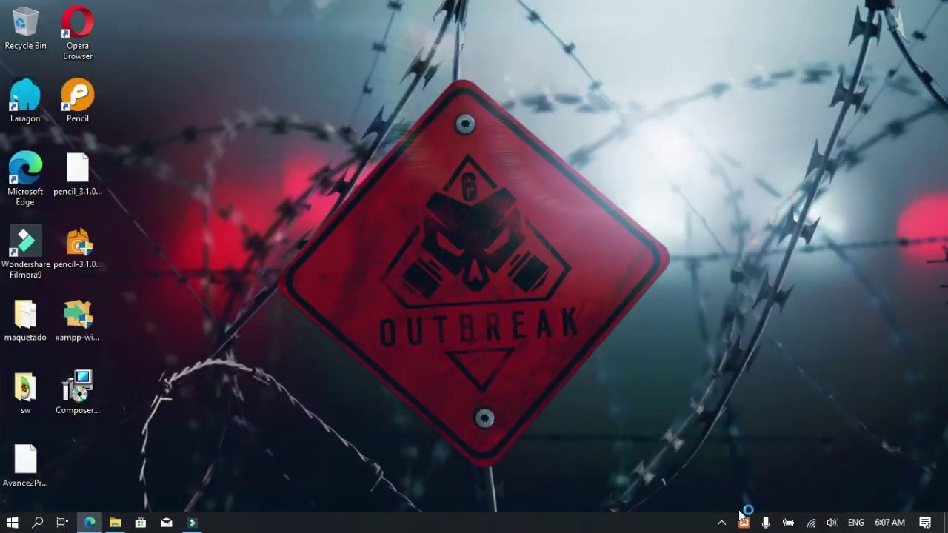
# Step: Start the Apache and MySQL modules and reposition the XAMPP Control Panel near the middle of the desktop
pyautogui.moveTo(706, 113); pyautogui.dragTo(517, 119)
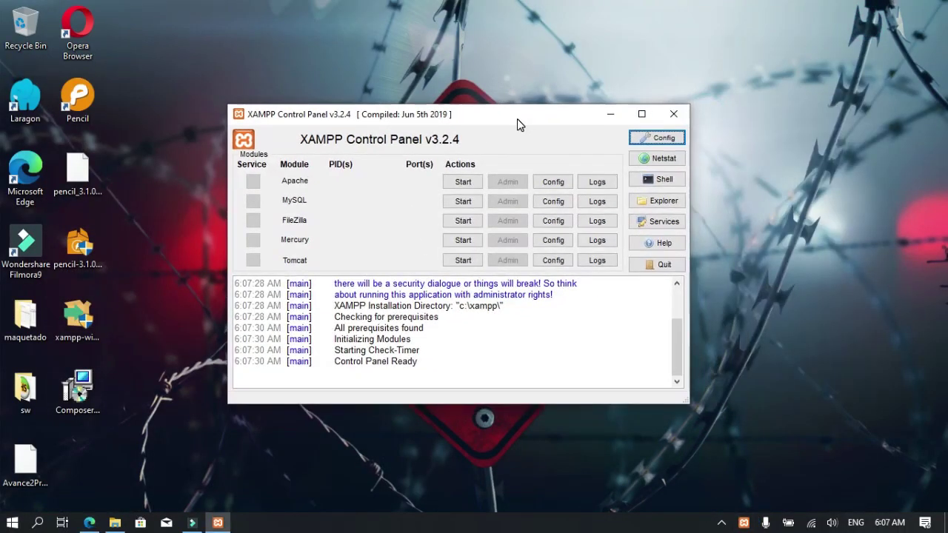
pyautogui.click(462, 182)
pyautogui.click(460, 201)
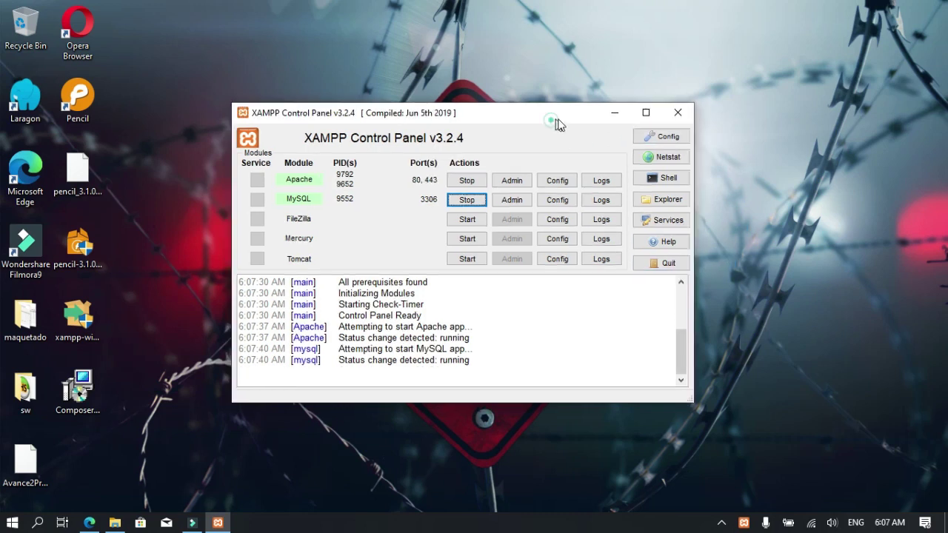
pyautogui.moveTo(555, 123); pyautogui.dragTo(680, 125)
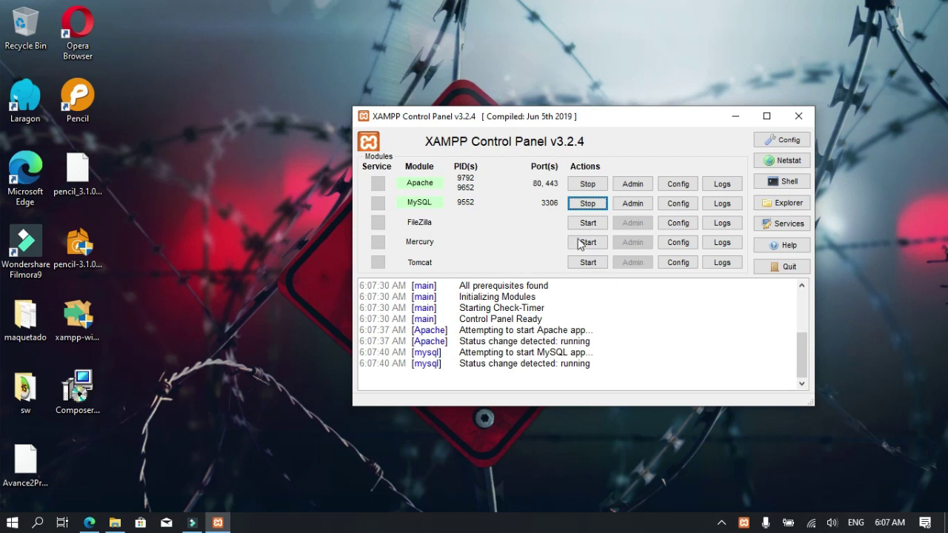
pyautogui.moveTo(628, 118); pyautogui.dragTo(517, 118)
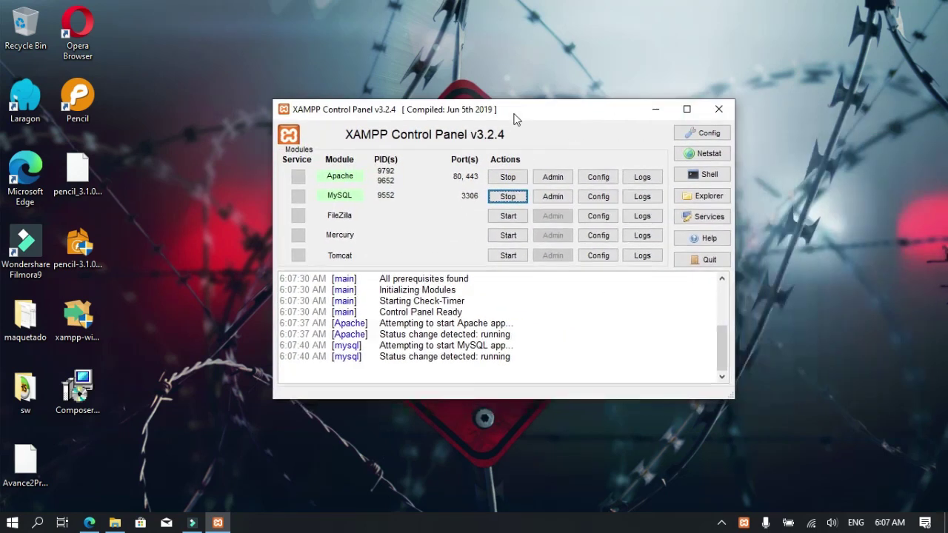
pyautogui.click(807, 265)
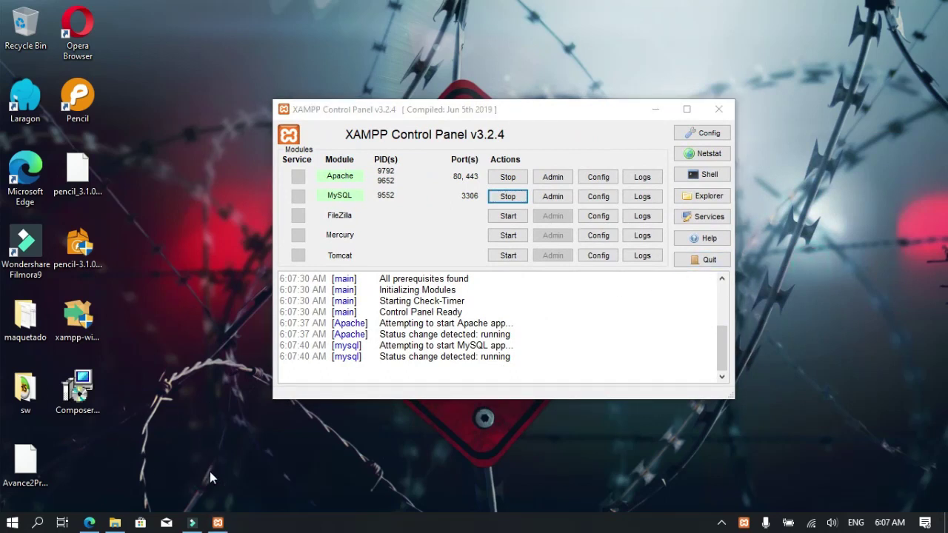
# Step: Run composer in a new Windows Command Prompt and review its output, including the version banner, options and available commands
pyautogui.press('super+r')
pyautogui.write('cmd')
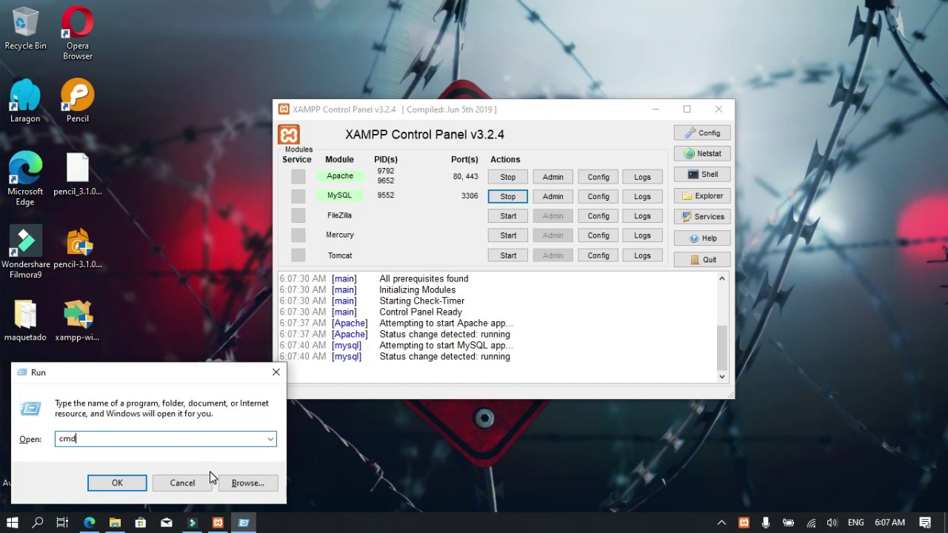
pyautogui.press('Return')
pyautogui.click(288, 305)
pyautogui.write('co')
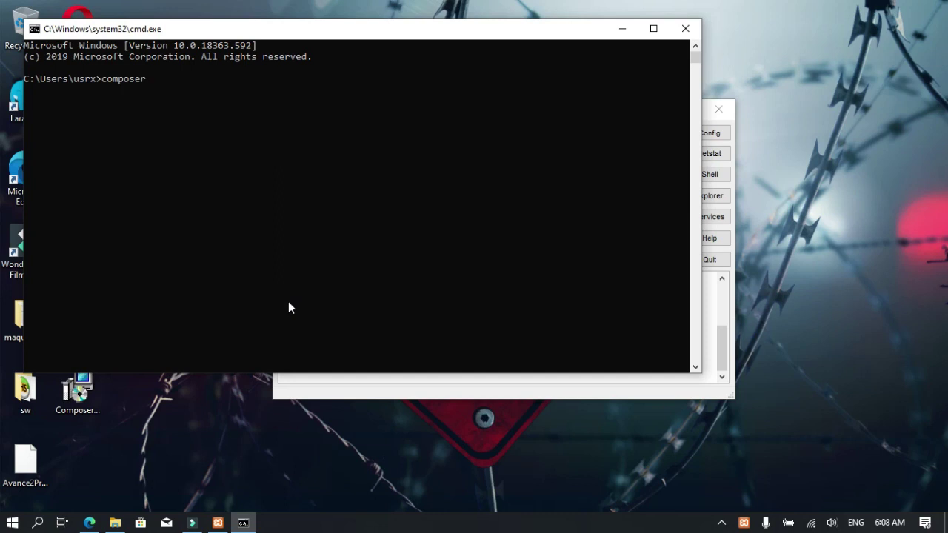
pyautogui.write('mposer')
pyautogui.press('Return')
pyautogui.scroll(15, 281, 250)
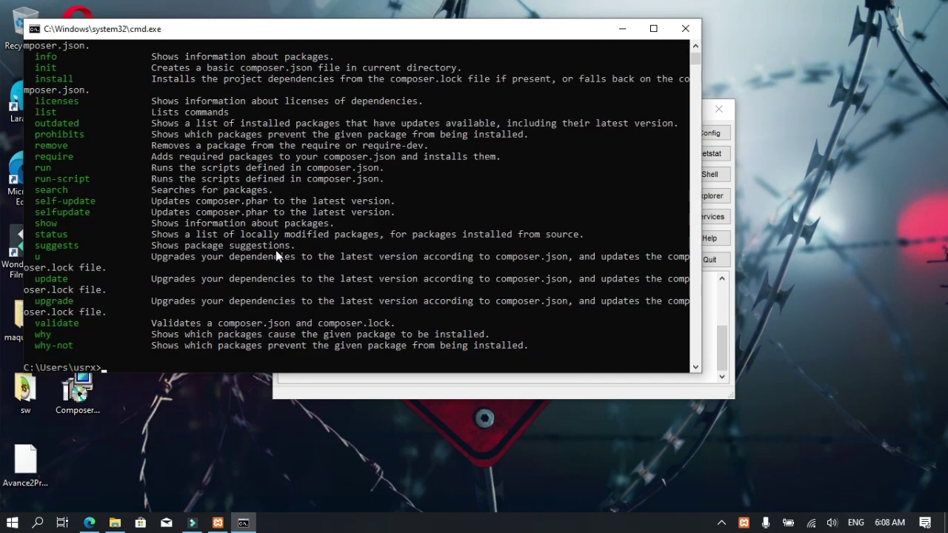
pyautogui.scroll(4, 261, 262)
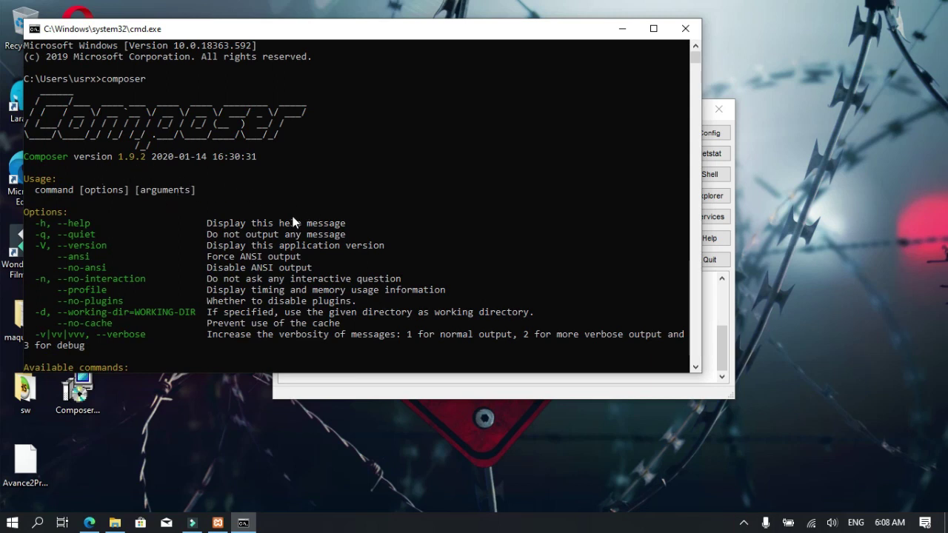
pyautogui.click(334, 190)
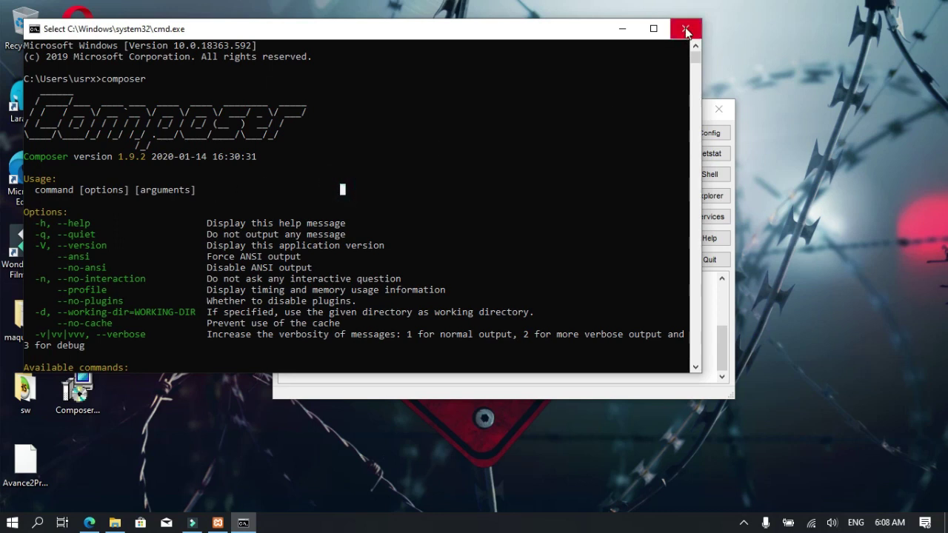
pyautogui.scroll(-15, 423, 252)
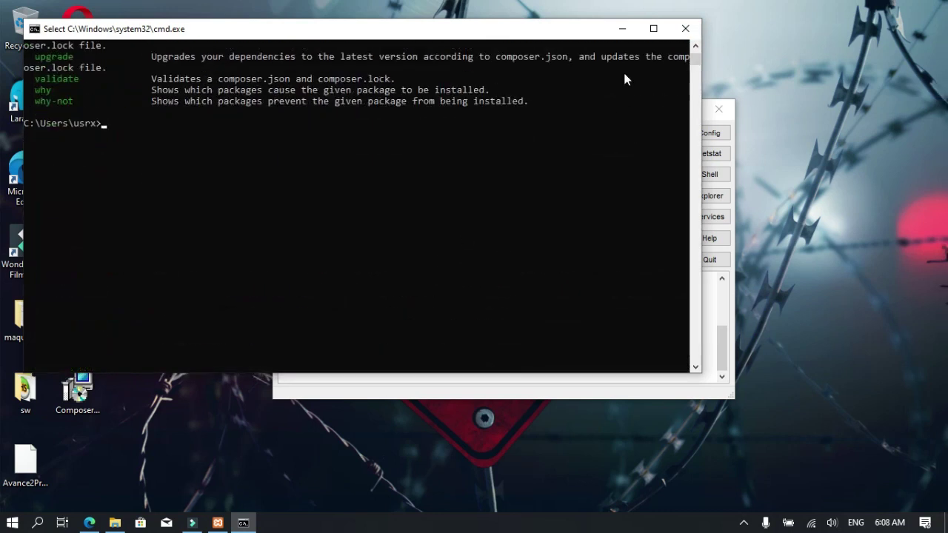
# Step: Close the Command Prompt window and move the XAMPP Control Panel farther from the desktop icons
pyautogui.click(685, 28)
pyautogui.click(196, 324)
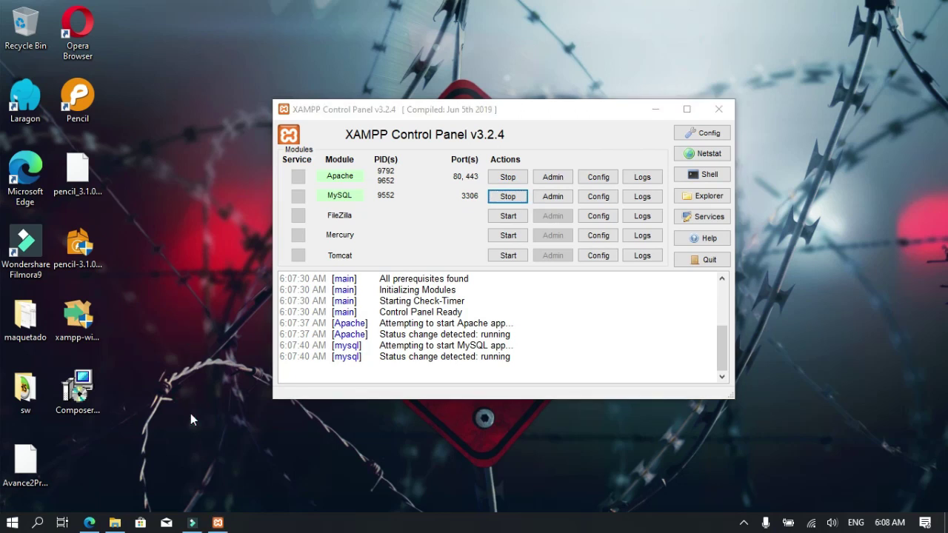
pyautogui.moveTo(582, 116); pyautogui.dragTo(714, 119)
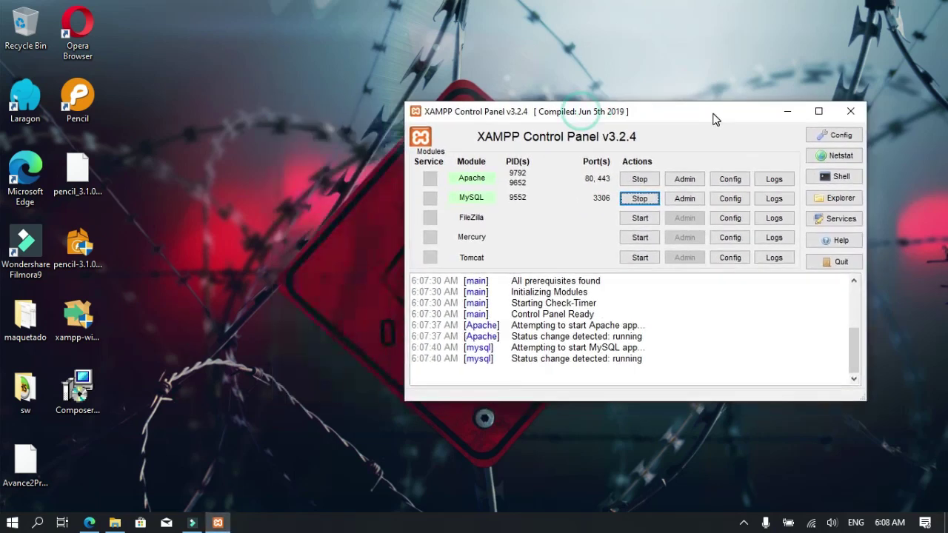
pyautogui.click(263, 249)
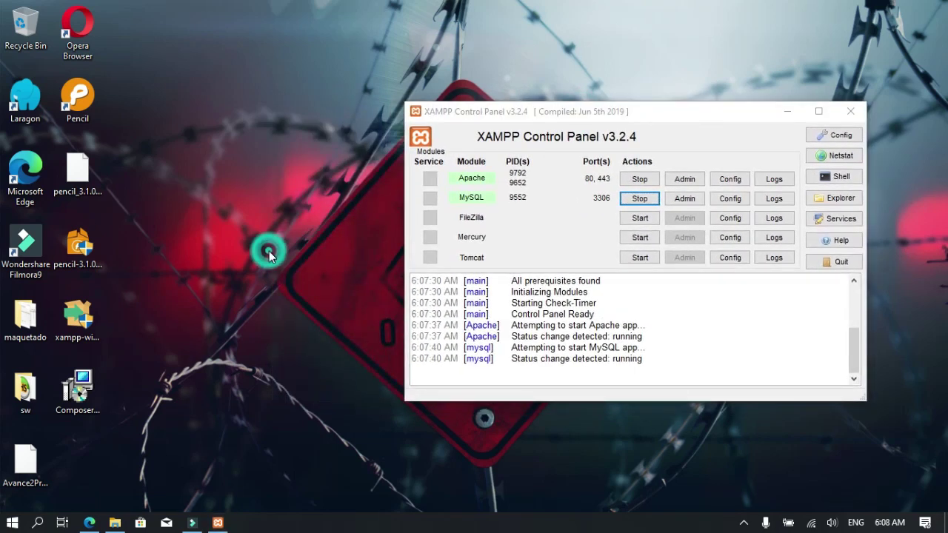
# Step: In a new terminal at the Desktop, create a folder named projects and change into it
pyautogui.rightClick(248, 293)
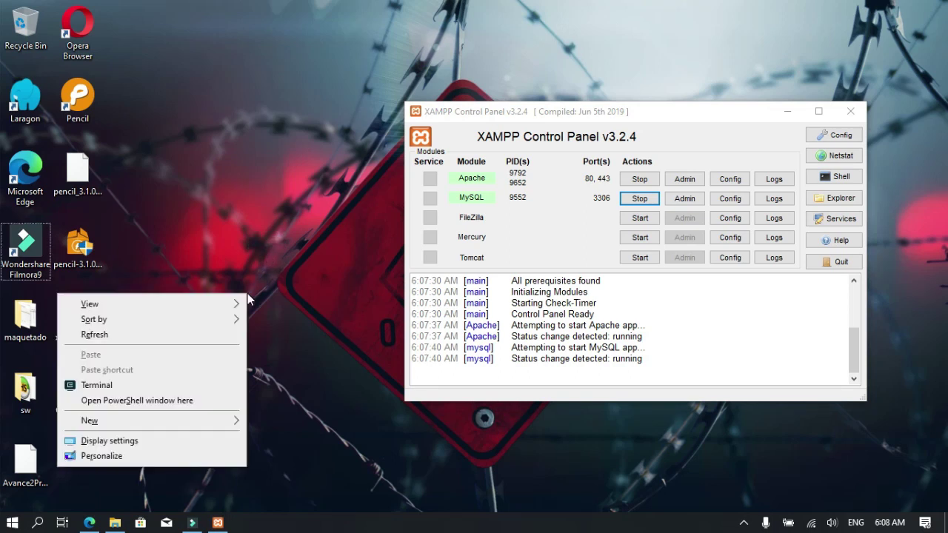
pyautogui.click(151, 387)
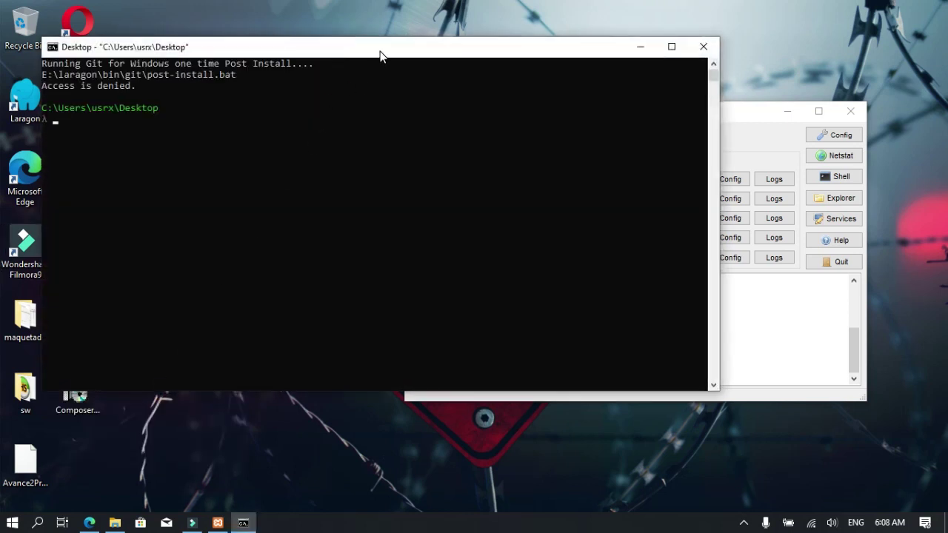
pyautogui.moveTo(379, 56); pyautogui.dragTo(441, 54)
pyautogui.click(256, 163)
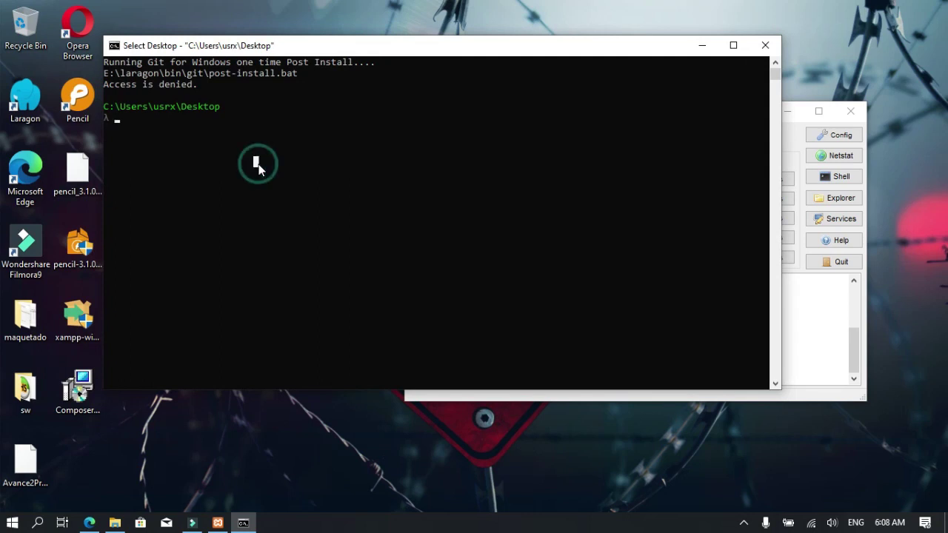
pyautogui.press('Escape')
pyautogui.write('mkdir')
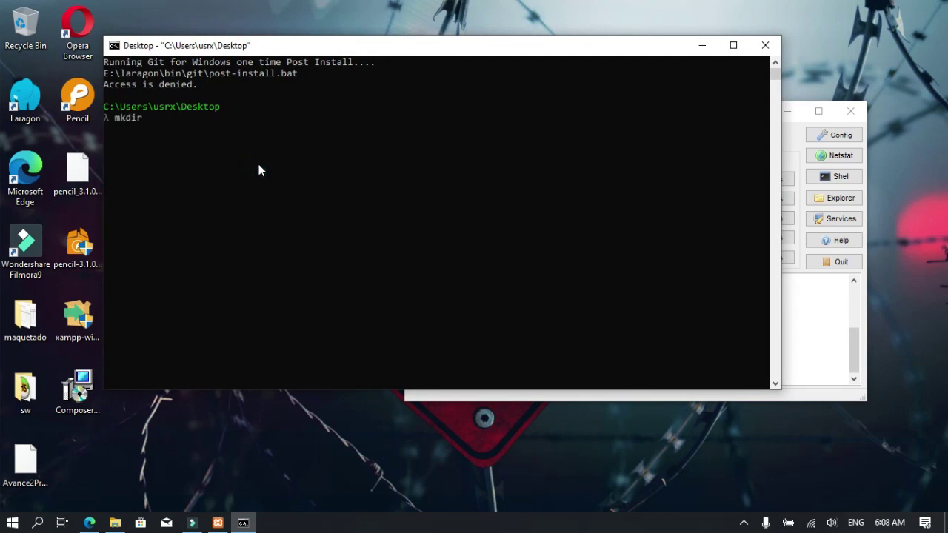
pyautogui.write(' projects')
pyautogui.press('Return')
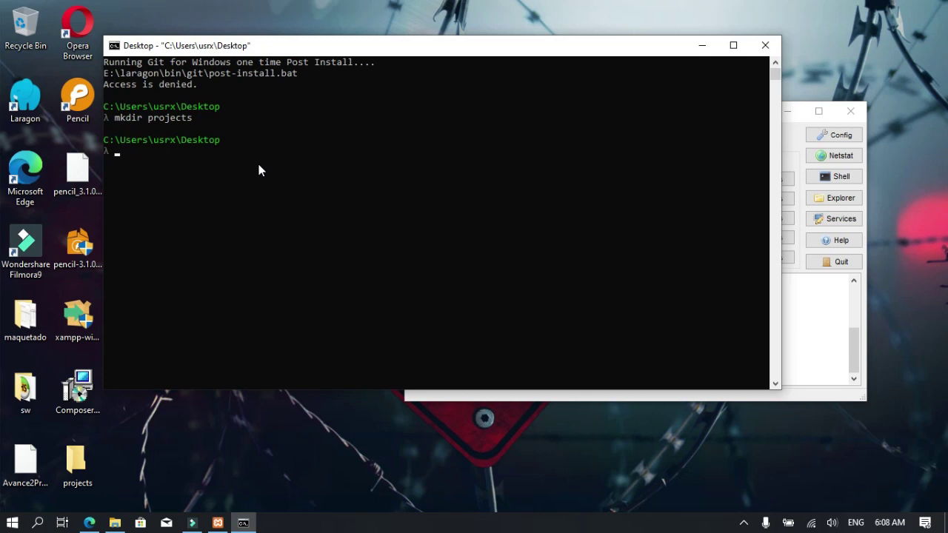
pyautogui.write('cd projects\\')
pyautogui.press('Return')
# Step: Create a Laravel project named aod03 by running composer create-project --prefer-dist laravel/laravel aod03
pyautogui.write('compos')
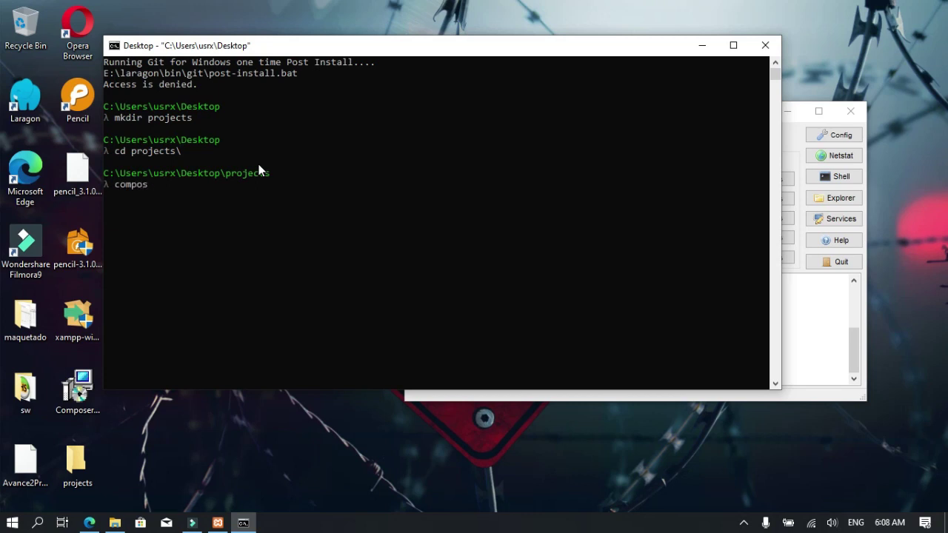
pyautogui.write('er create-project --prefer-di')
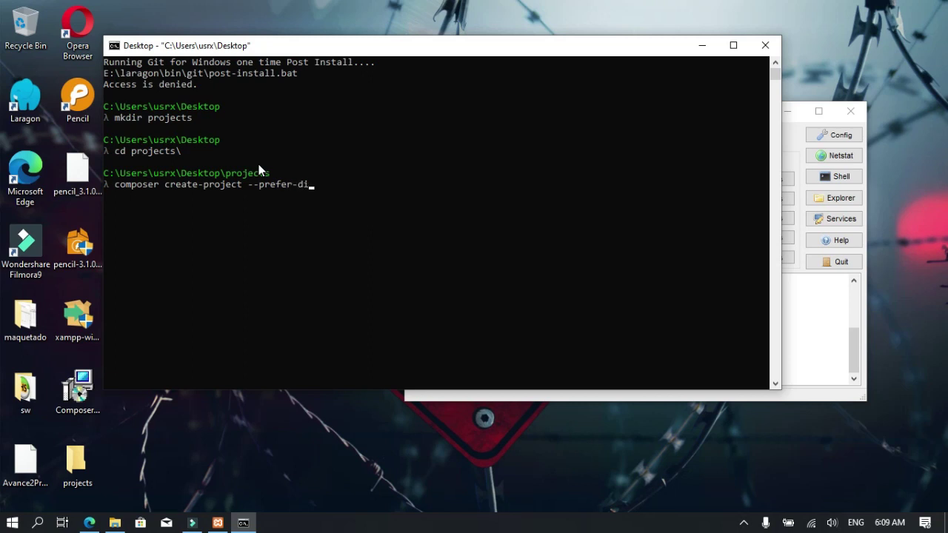
pyautogui.write('st latavel')
pyautogui.press('BackSpace')
pyautogui.press('BackSpace')
pyautogui.press('BackSpace')
pyautogui.press('BackSpace')
pyautogui.press('BackSpace')
pyautogui.write('ravel/laravel aod')
pyautogui.press('BackSpace')
pyautogui.press('BackSpace')
pyautogui.press('BackSpace')
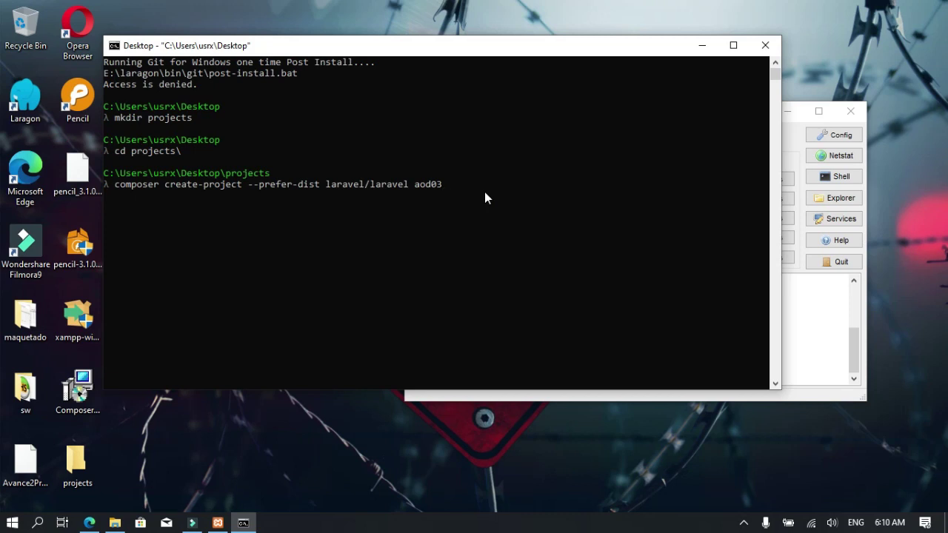
pyautogui.press('Return')
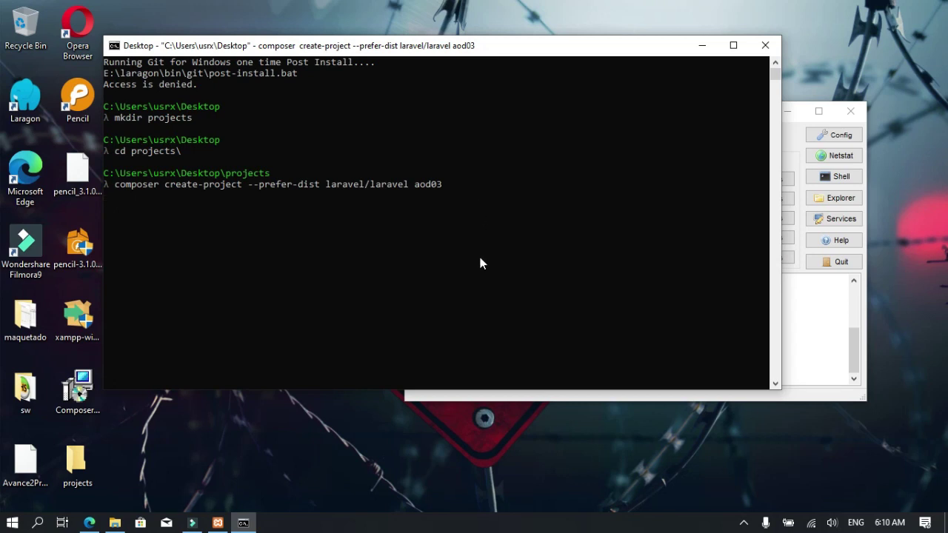
pyautogui.click(614, 310)
pyautogui.click(695, 284)
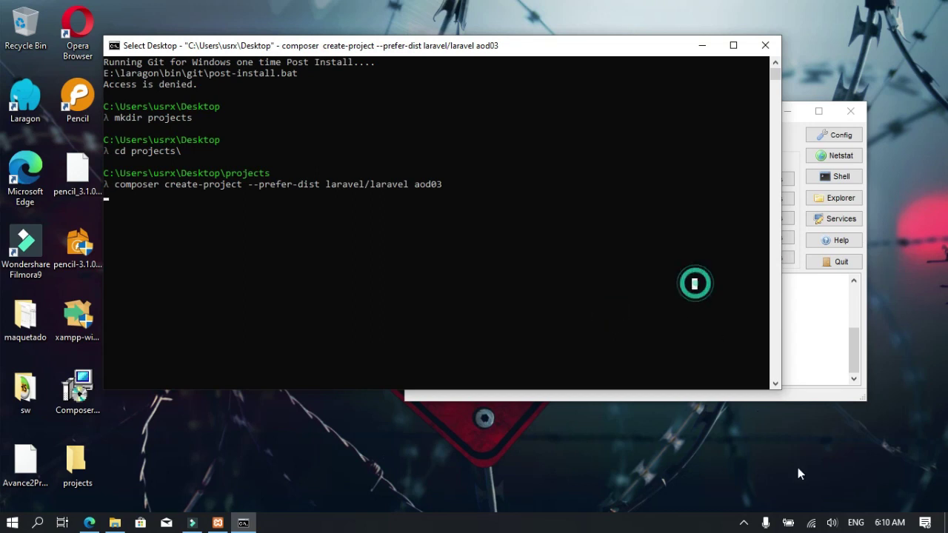
pyautogui.click(744, 523)
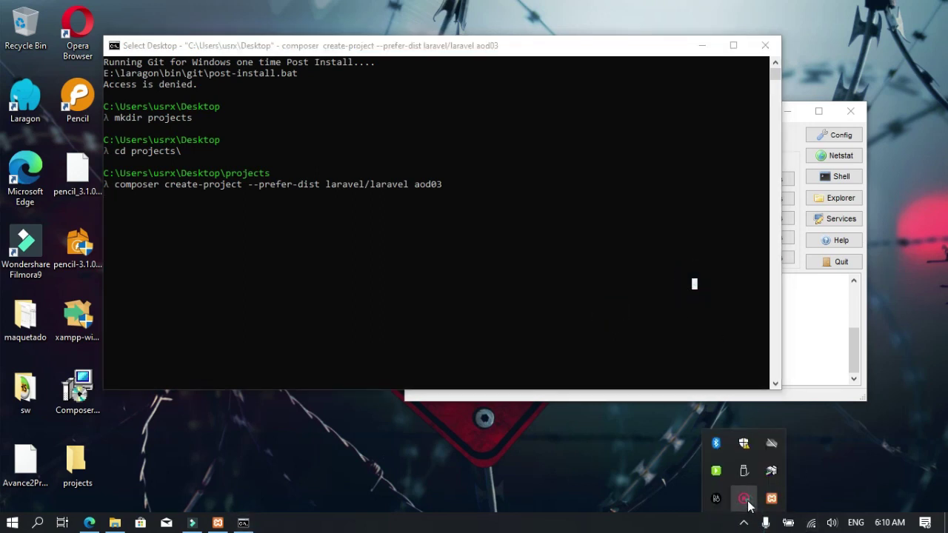
pyautogui.rightClick(743, 498)
pyautogui.click(781, 509)
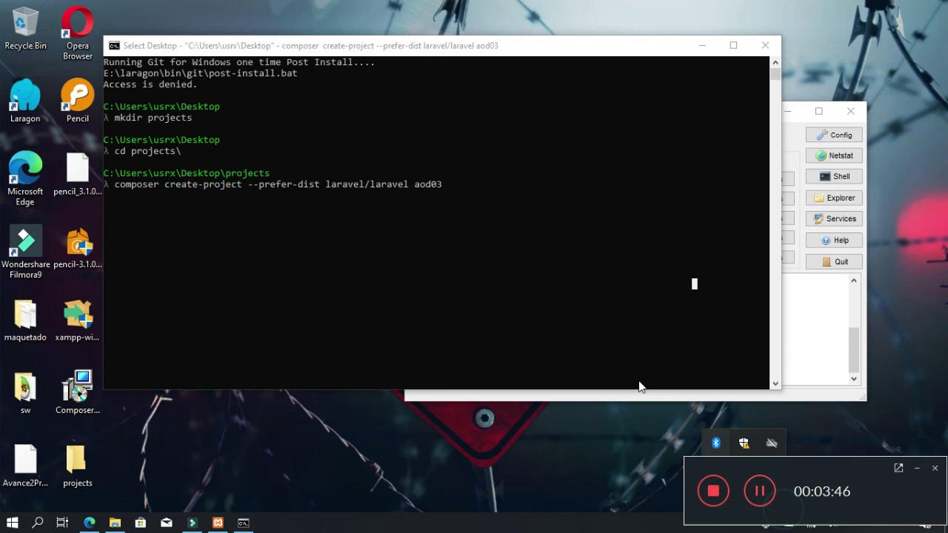
pyautogui.click(759, 491)
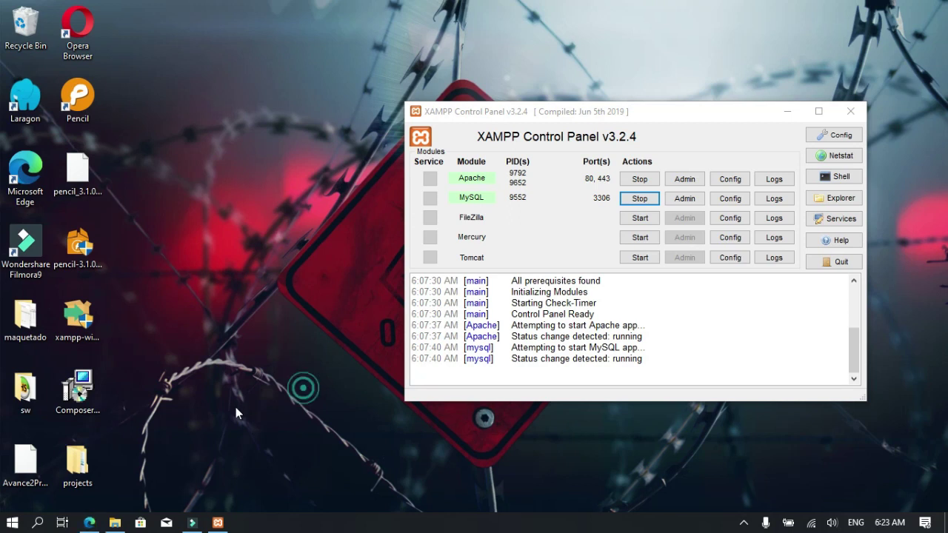
# Step: Examine the generated files and folders of aod03 inside the desktop's projects folder, and close the File Explorer window
pyautogui.doubleClick(60, 462)
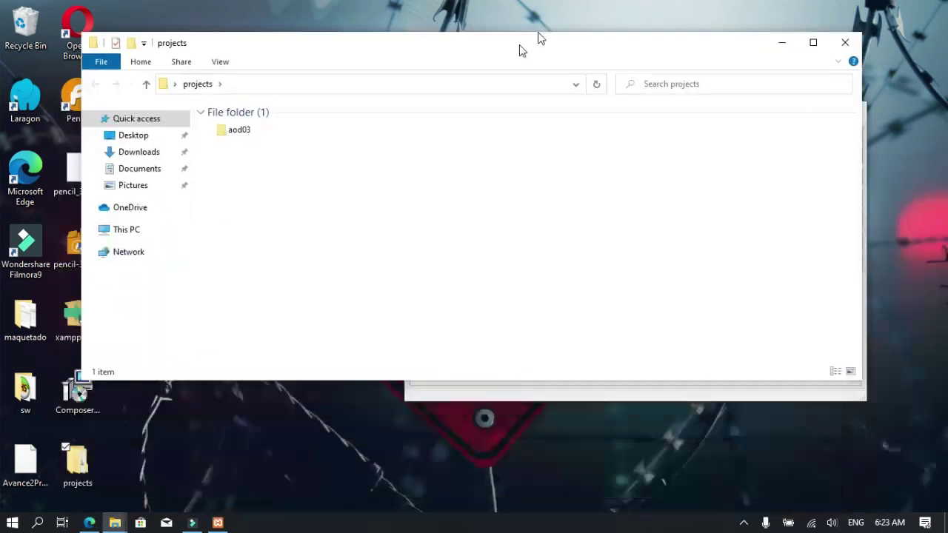
pyautogui.moveTo(523, 45); pyautogui.dragTo(544, 68)
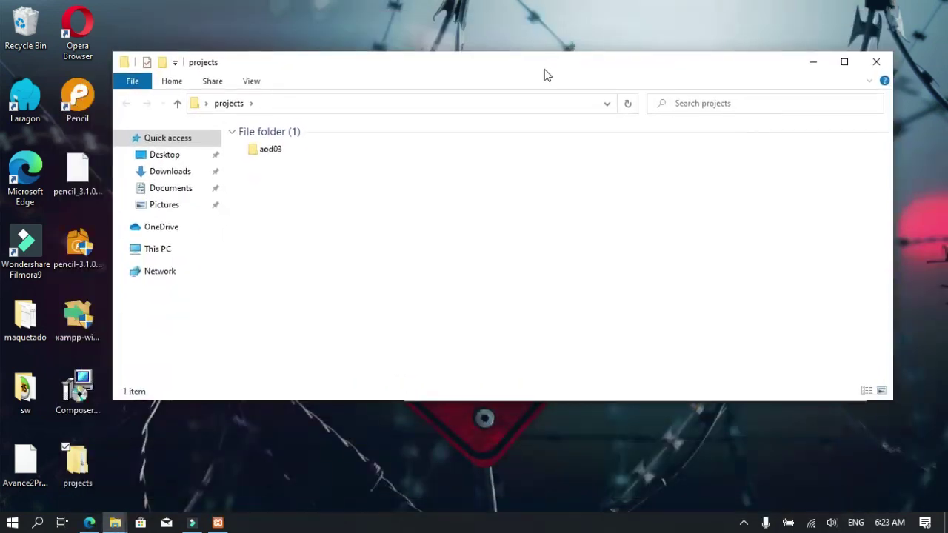
pyautogui.doubleClick(271, 150)
pyautogui.scroll(-5, 404, 222)
pyautogui.scroll(5, 417, 280)
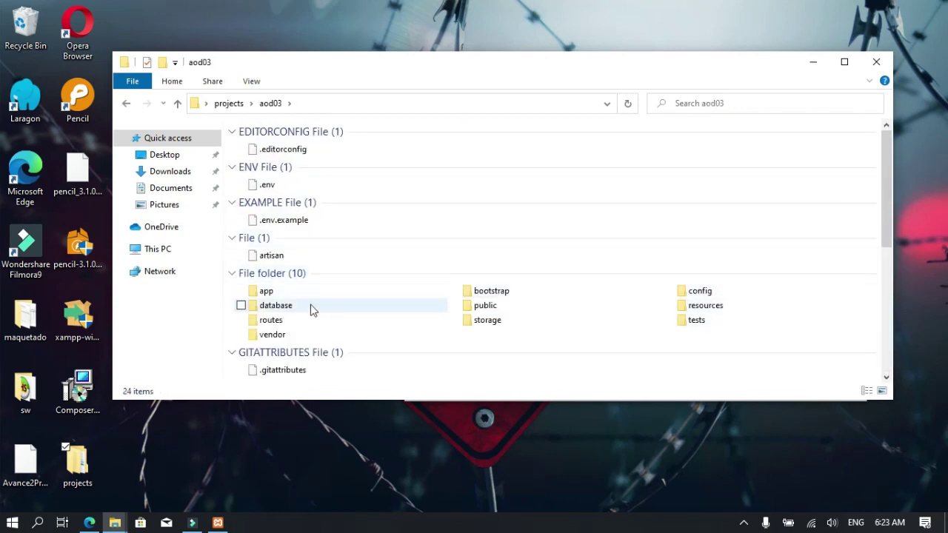
pyautogui.scroll(-5, 567, 309)
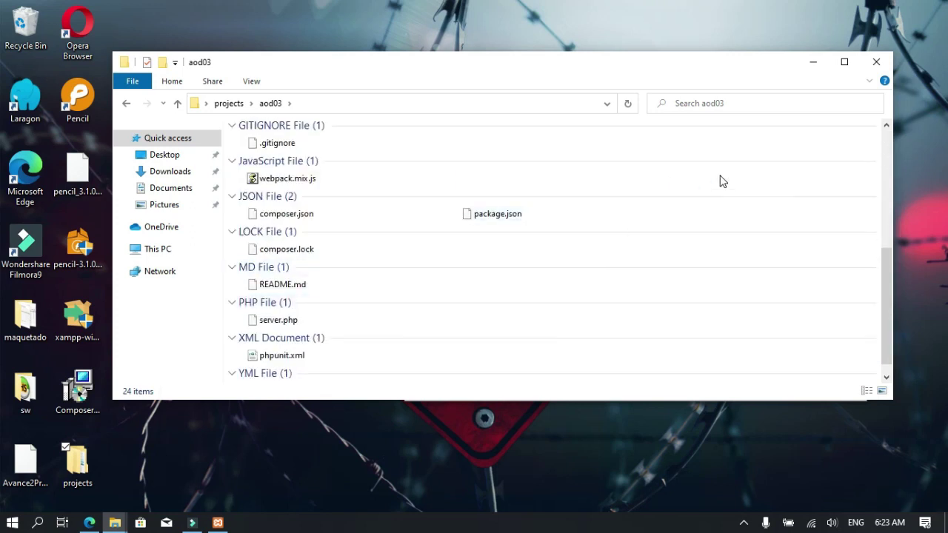
pyautogui.click(876, 61)
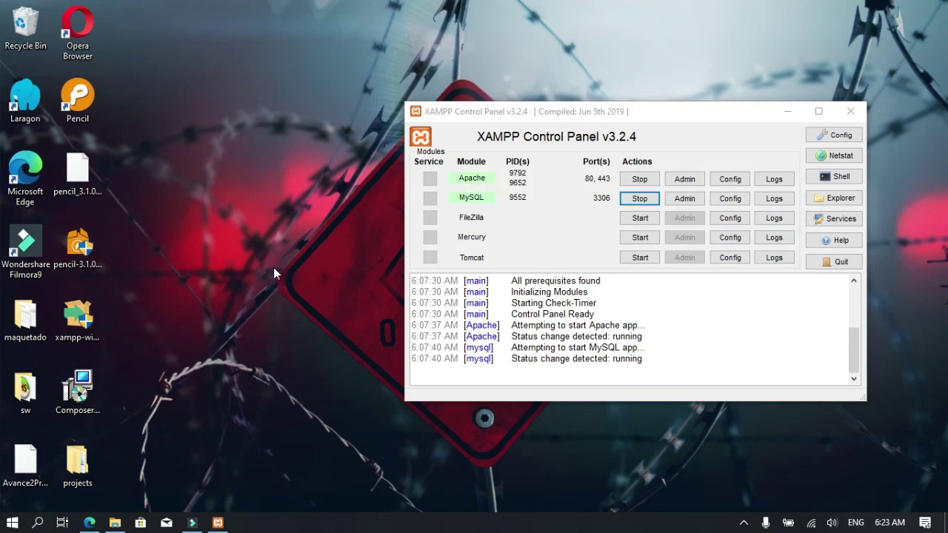
pyautogui.press('super')
pyautogui.write('vsc')
pyautogui.press('BackSpace')
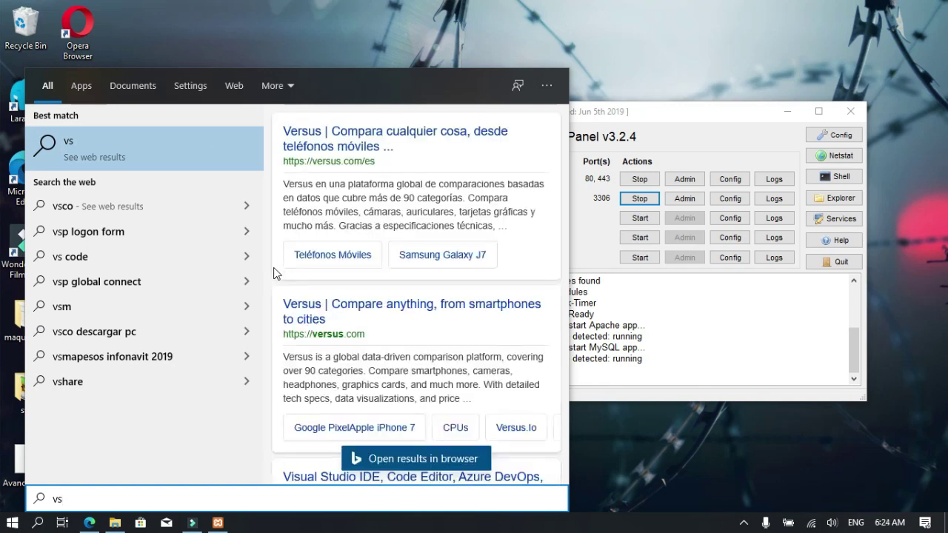
pyautogui.press('Escape')
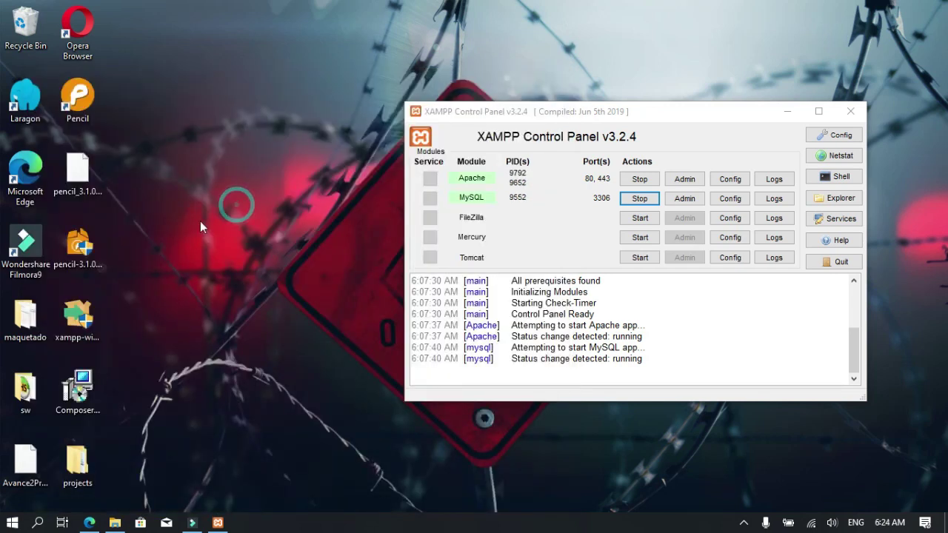
# Step: Launch VSCodeUserSetup-x64-1.41.1.exe from the desktop's sw folder, accepting its license agreement and the default destination and Start Menu folders
pyautogui.doubleClick(25, 389)
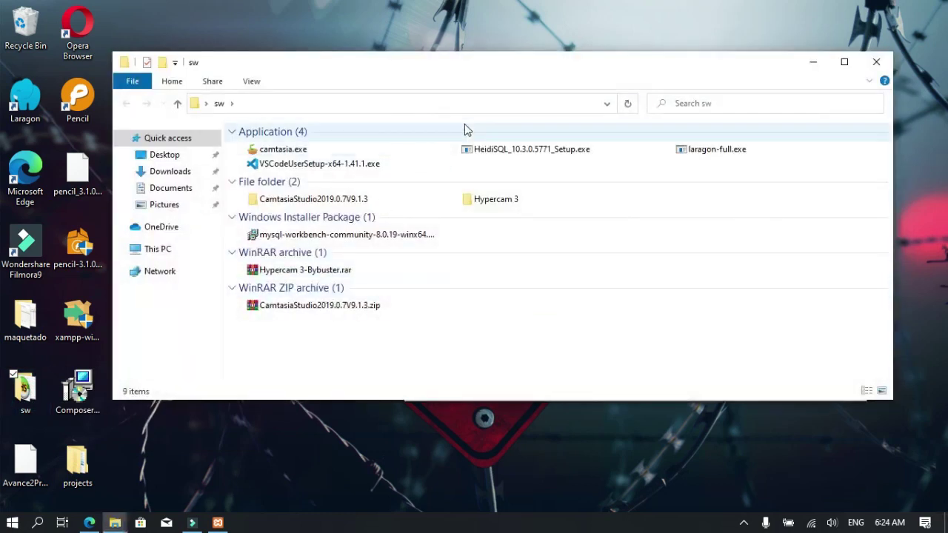
pyautogui.doubleClick(333, 163)
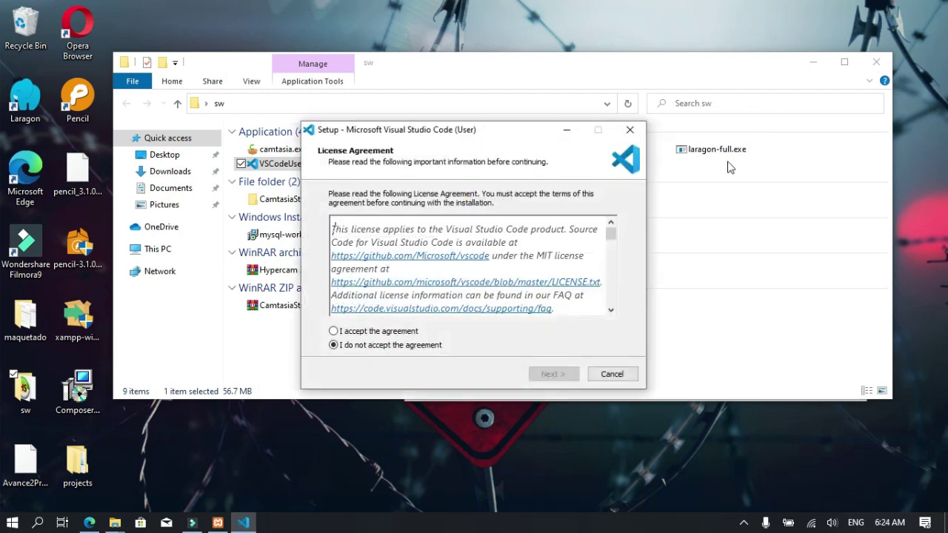
pyautogui.click(378, 331)
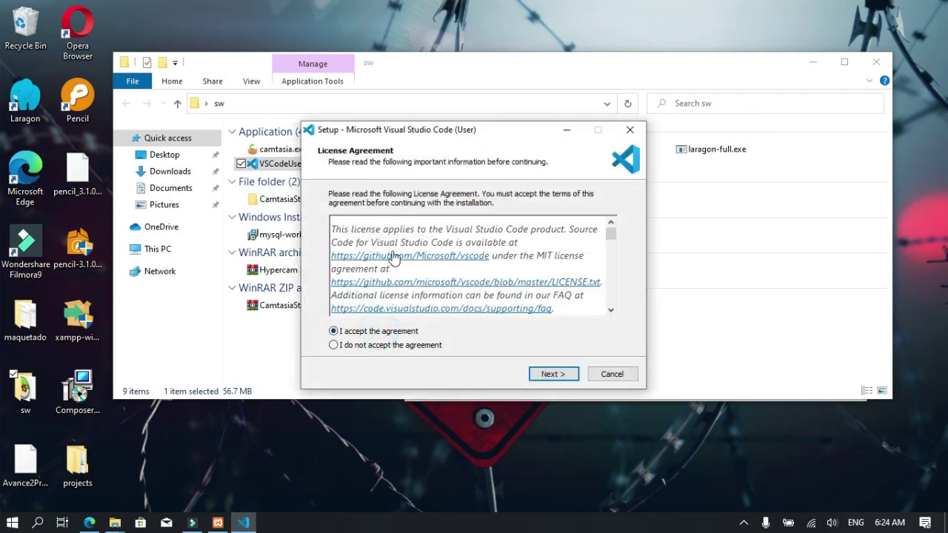
pyautogui.click(550, 374)
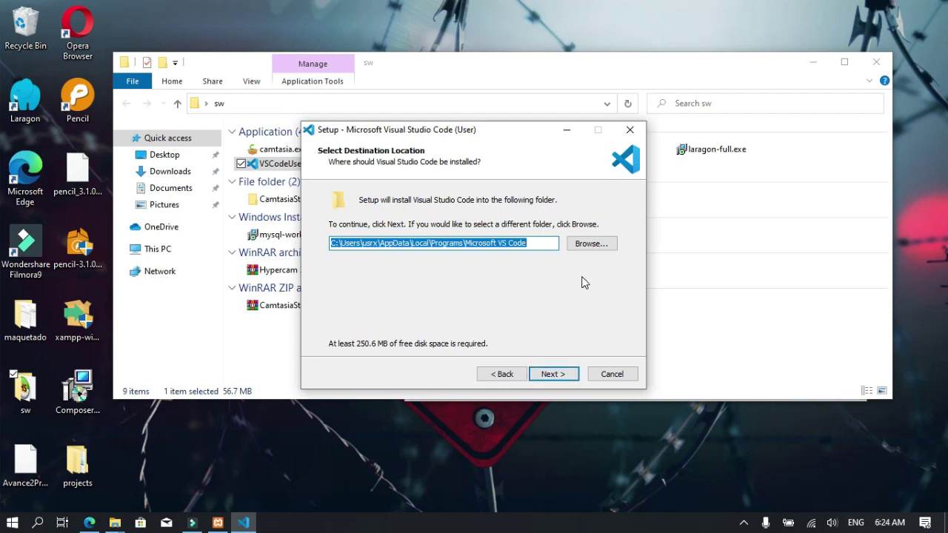
pyautogui.click(551, 372)
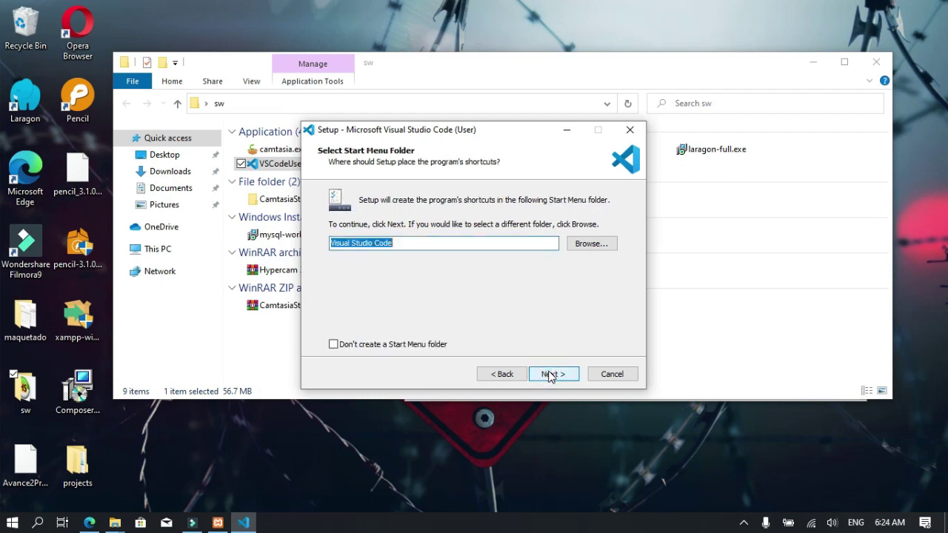
pyautogui.click(551, 375)
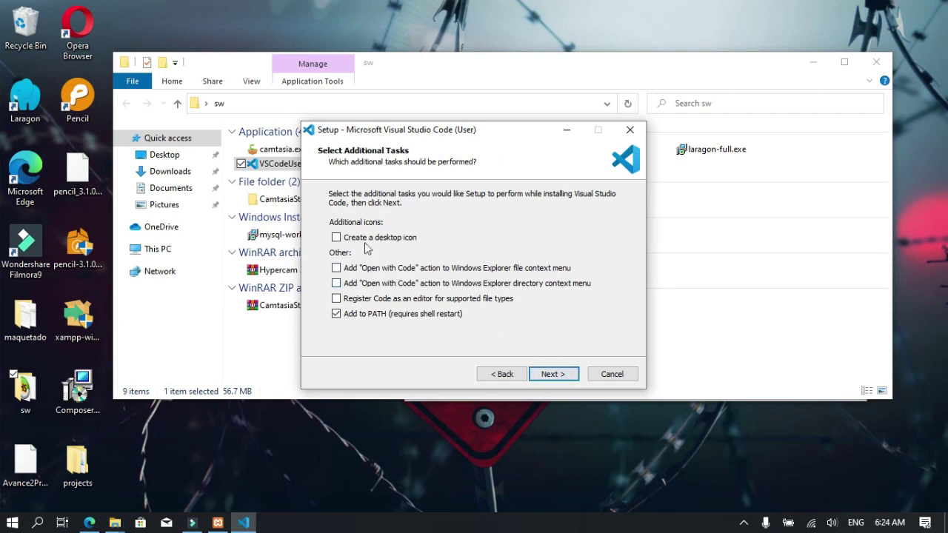
# Step: Enable the desktop icon and both "Open with Code" context menu actions, and start the Visual Studio Code installation
pyautogui.click(360, 238)
pyautogui.click(379, 267)
pyautogui.click(458, 271)
pyautogui.click(468, 284)
pyautogui.click(813, 62)
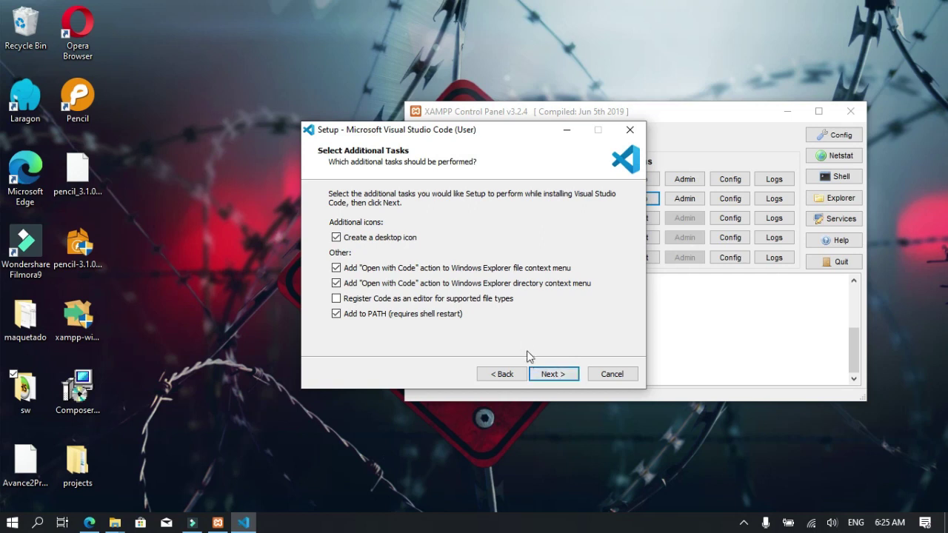
pyautogui.click(550, 374)
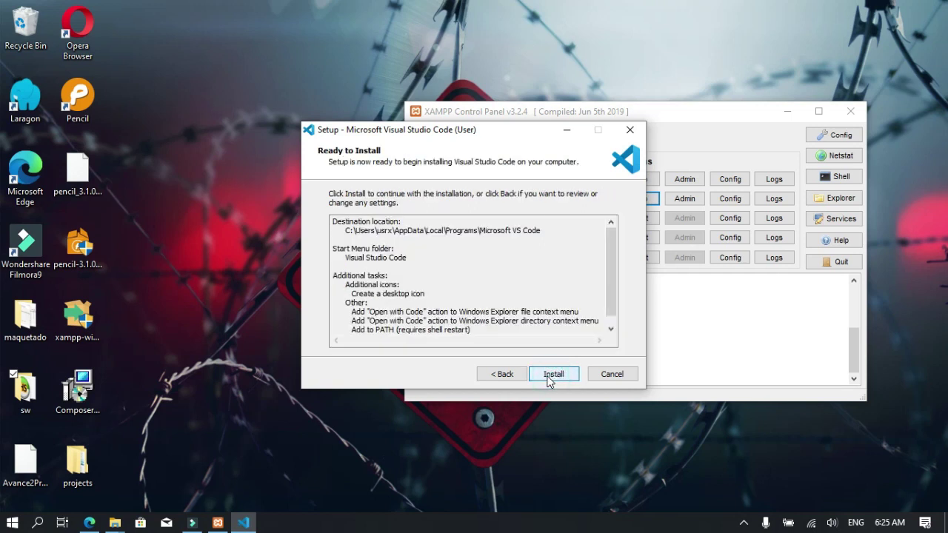
pyautogui.click(551, 374)
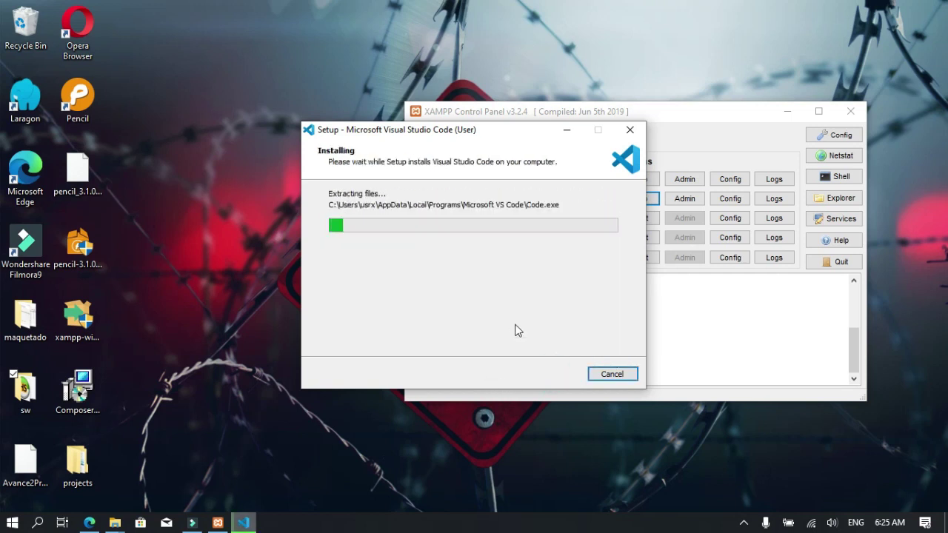
# Step: Hide the desktop icons and arrange the Visual Studio Code setup window side by side with the XAMPP Control Panel
pyautogui.click(725, 133)
pyautogui.moveTo(347, 132); pyautogui.dragTo(80, 122)
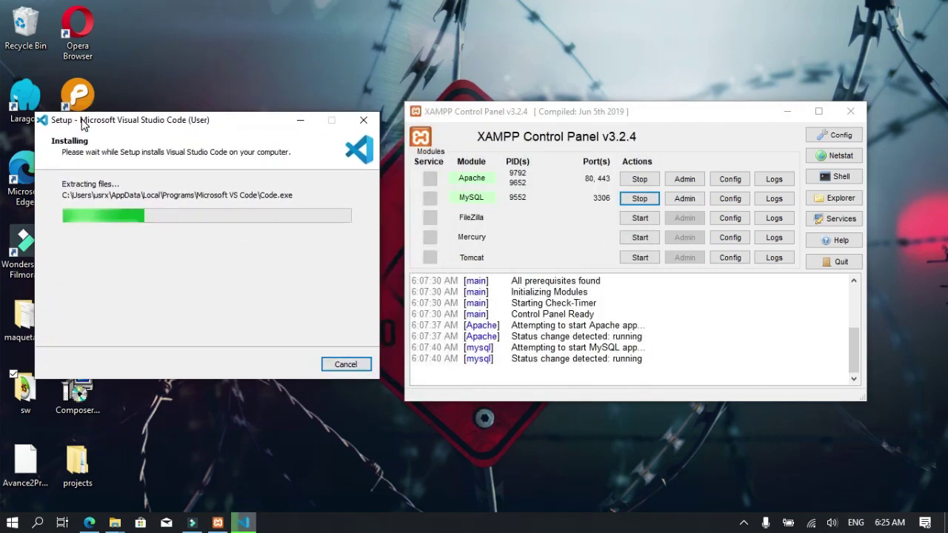
pyautogui.rightClick(540, 44)
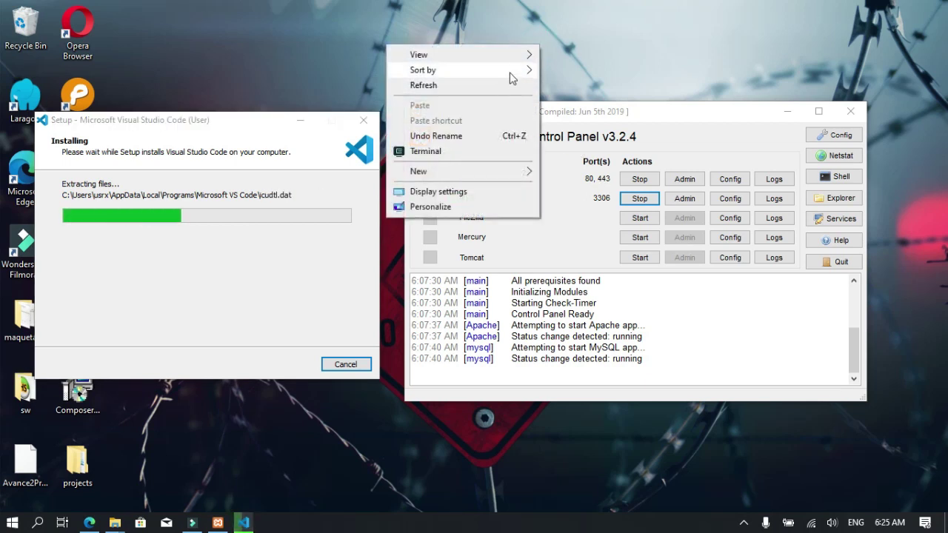
pyautogui.moveTo(514, 58)
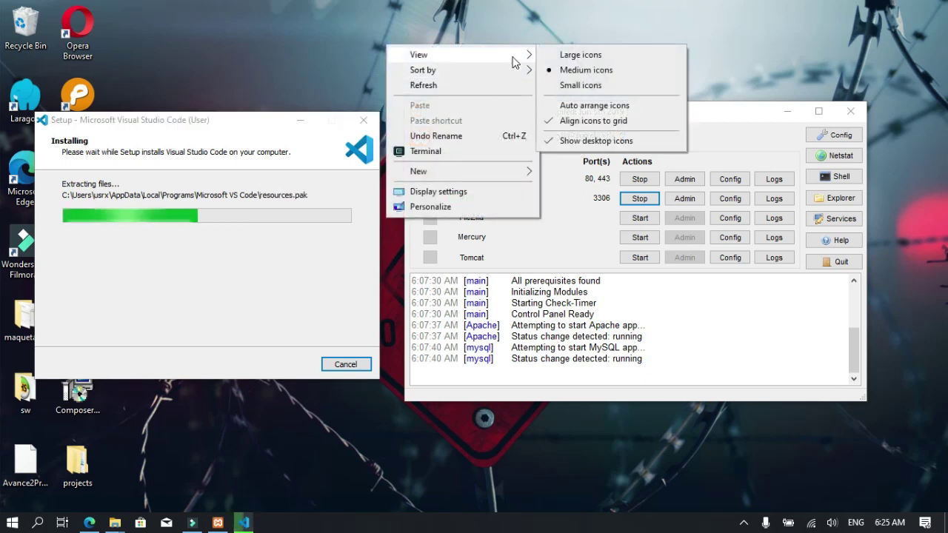
pyautogui.click(599, 141)
pyautogui.click(699, 67)
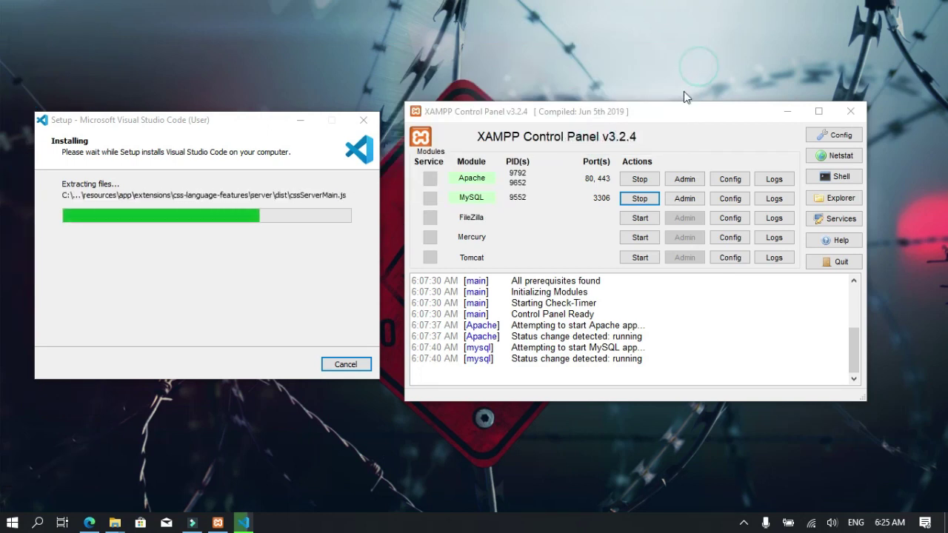
pyautogui.moveTo(677, 110); pyautogui.dragTo(726, 116)
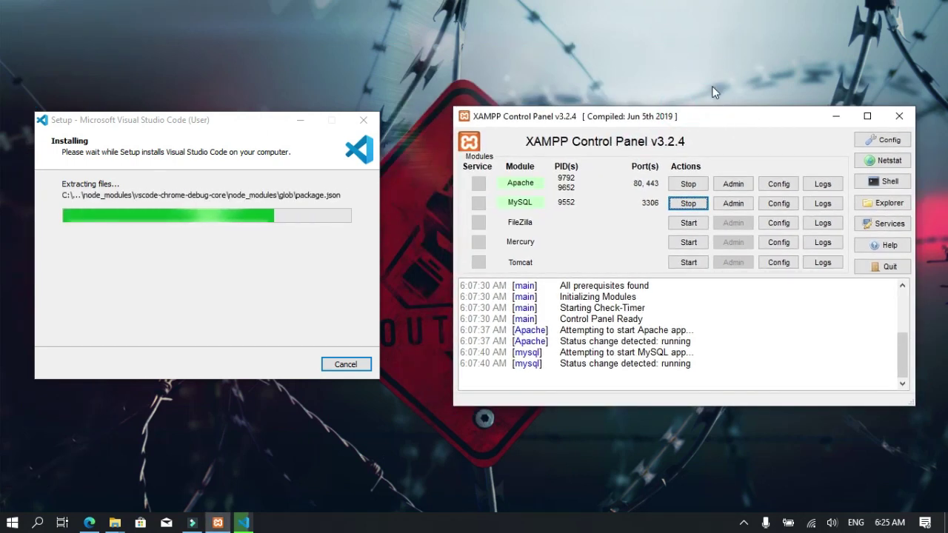
pyautogui.click(722, 81)
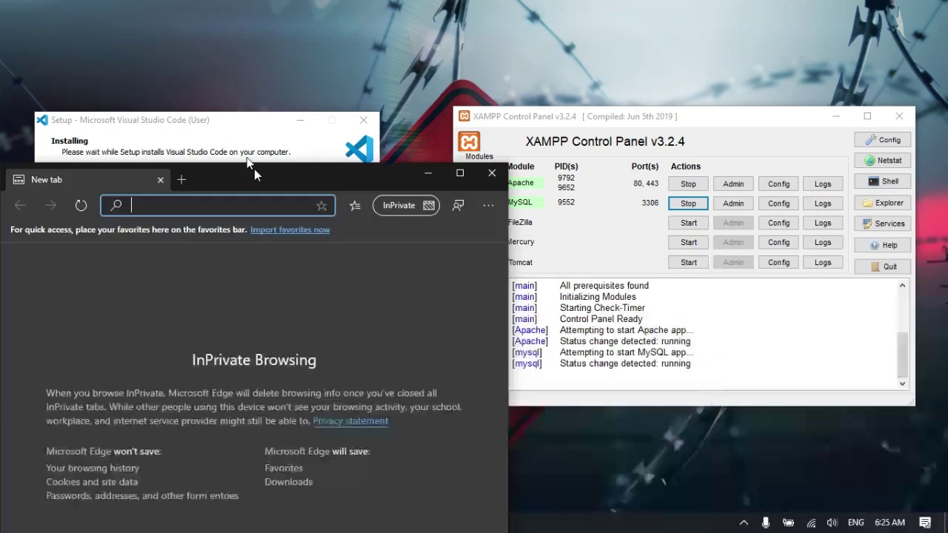
# Step: Maximize the InPrivate browser window, open localhost to check the XAMPP dashboard page, and minimize the browser
pyautogui.doubleClick(254, 168)
pyautogui.click(356, 37)
pyautogui.write('loca')
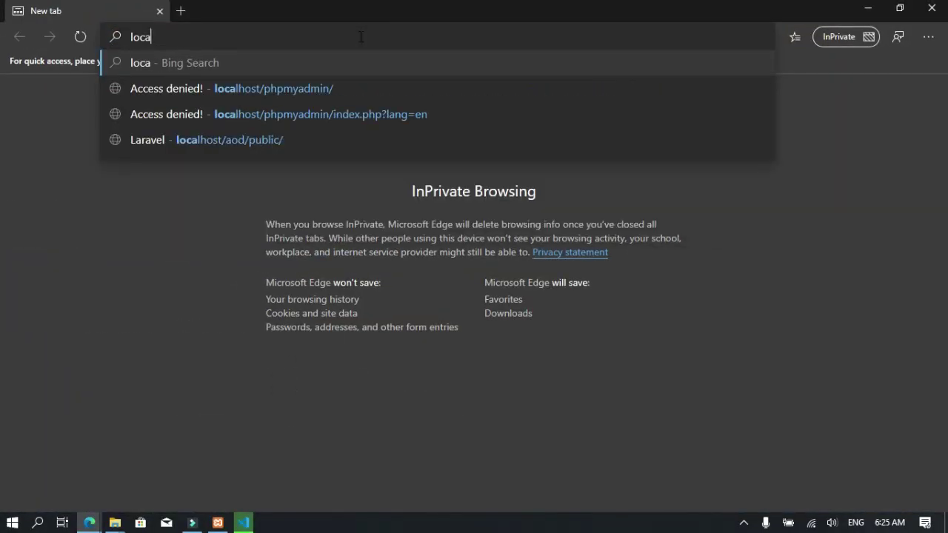
pyautogui.write('lhost')
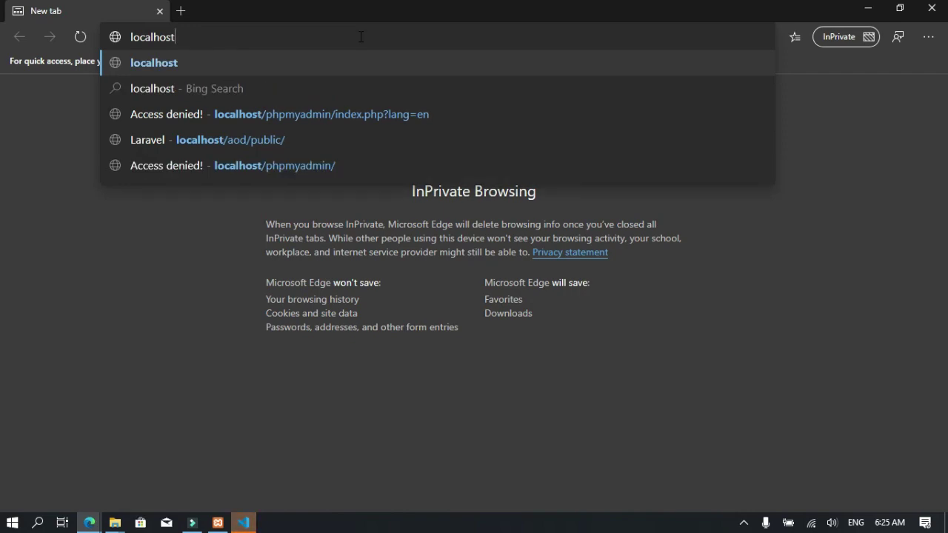
pyautogui.press('Return')
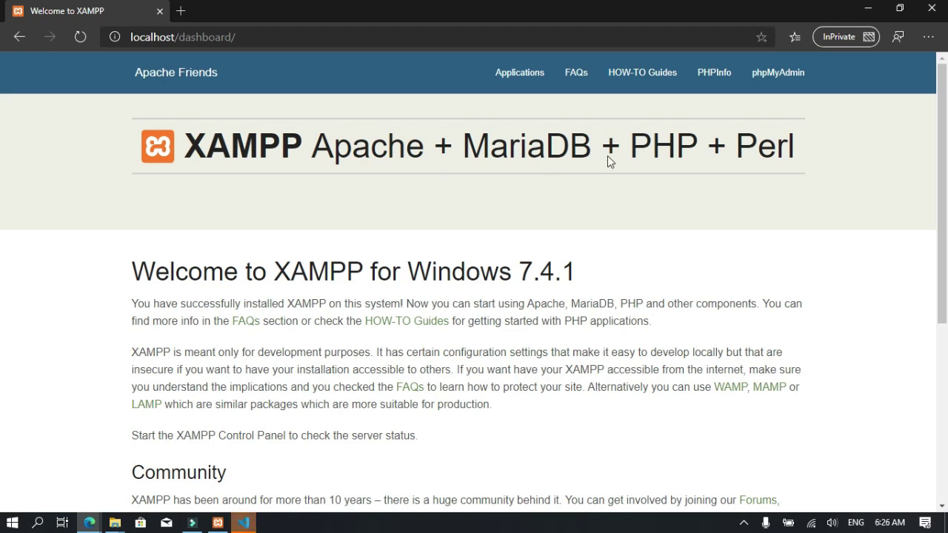
pyautogui.click(748, 233)
pyautogui.click(868, 8)
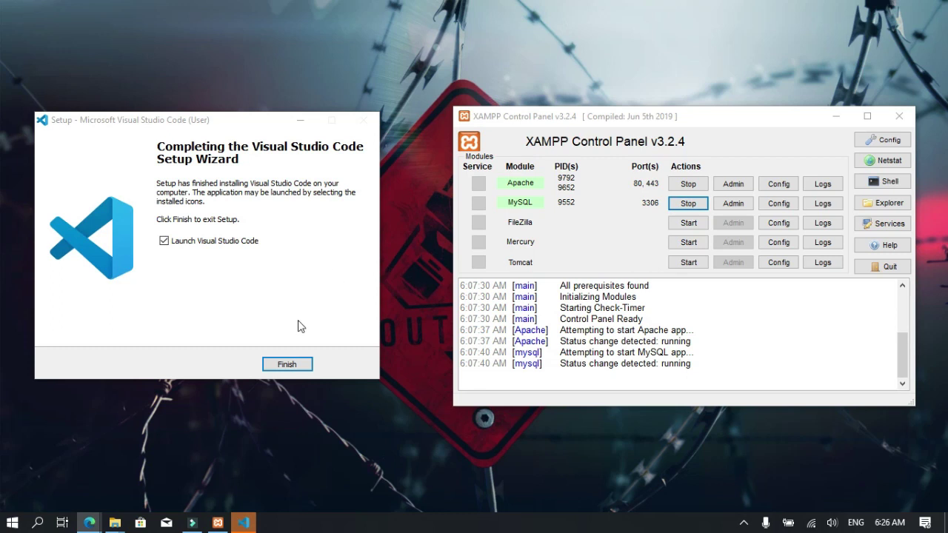
# Step: Finish the setup wizard with Visual Studio Code launching maximized, and install additional support for PHP from its Welcome page
pyautogui.click(289, 365)
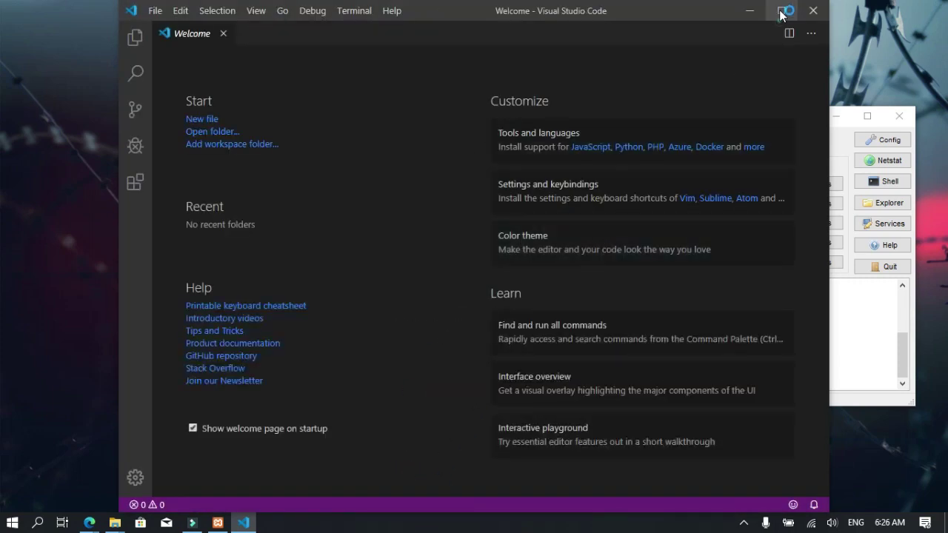
pyautogui.click(783, 12)
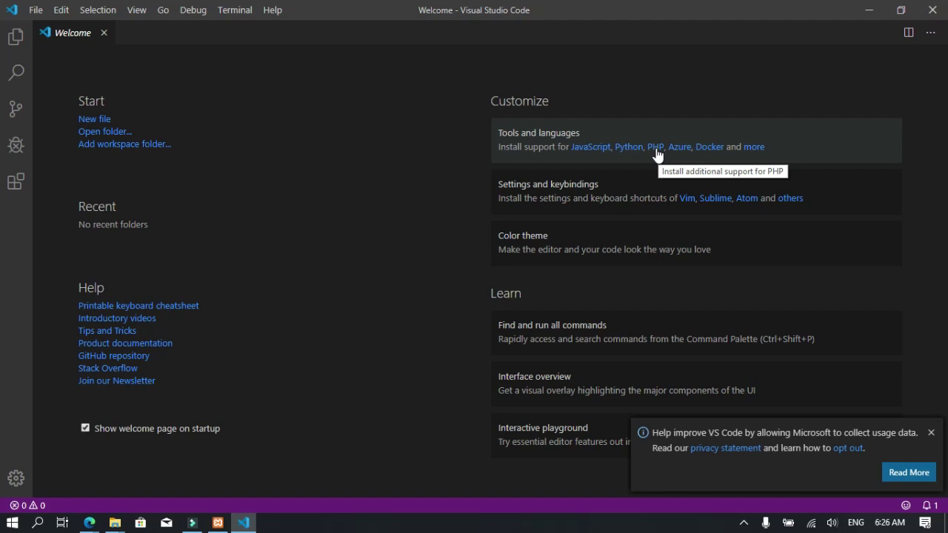
pyautogui.click(656, 148)
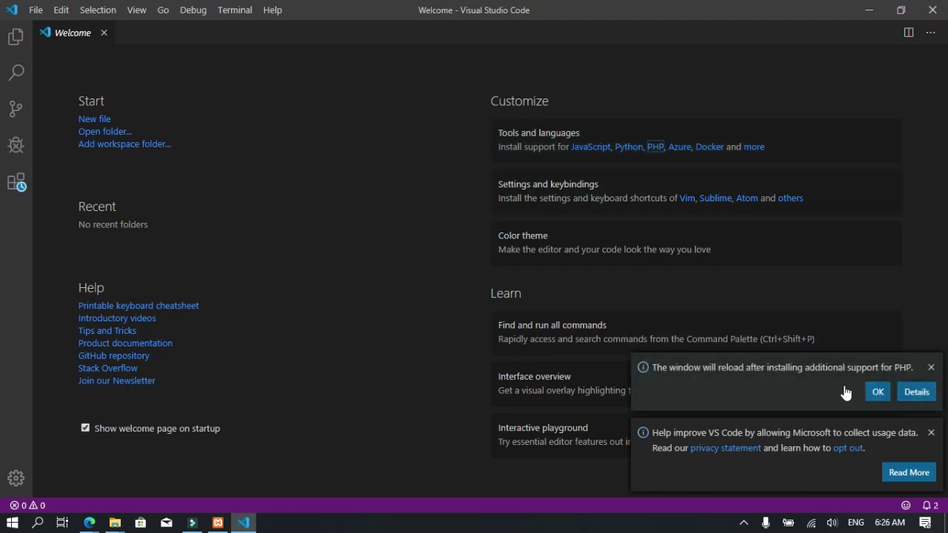
pyautogui.click(877, 392)
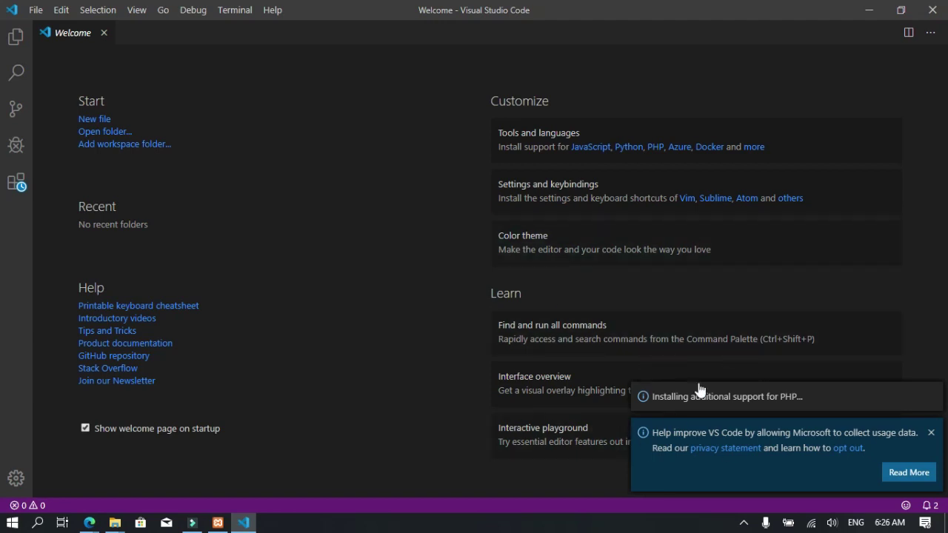
pyautogui.click(931, 432)
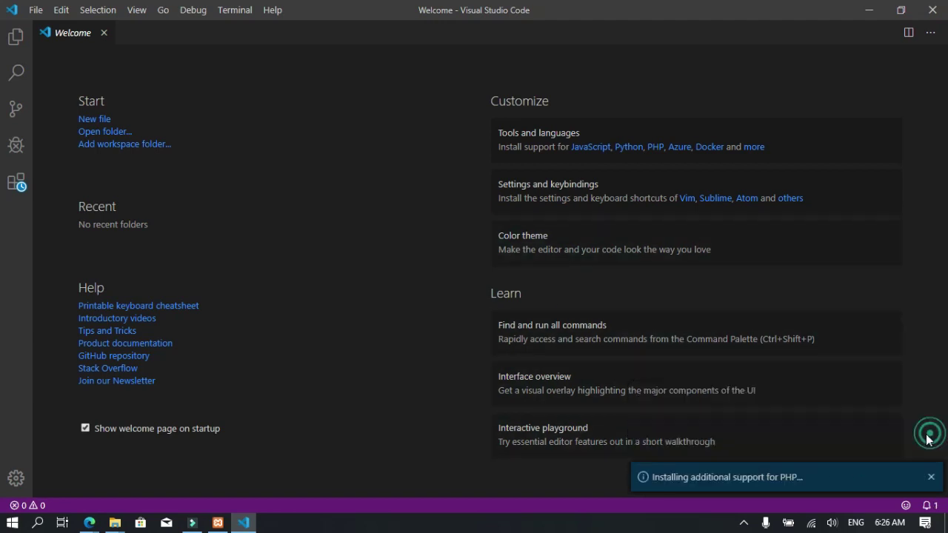